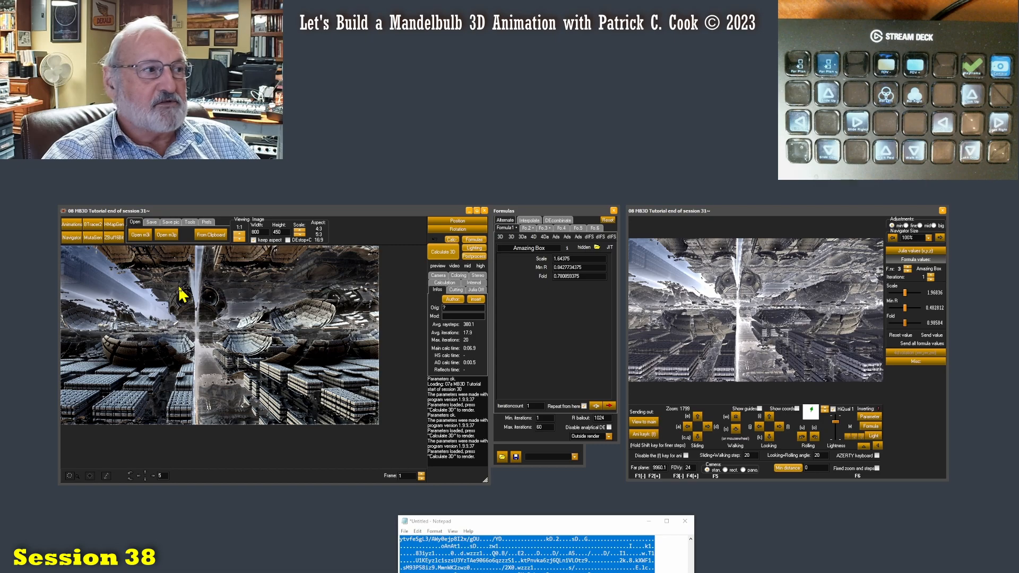
Slide the Navigator camera right along the fractal corridor and render that view in the main window.
left_click(774, 211)
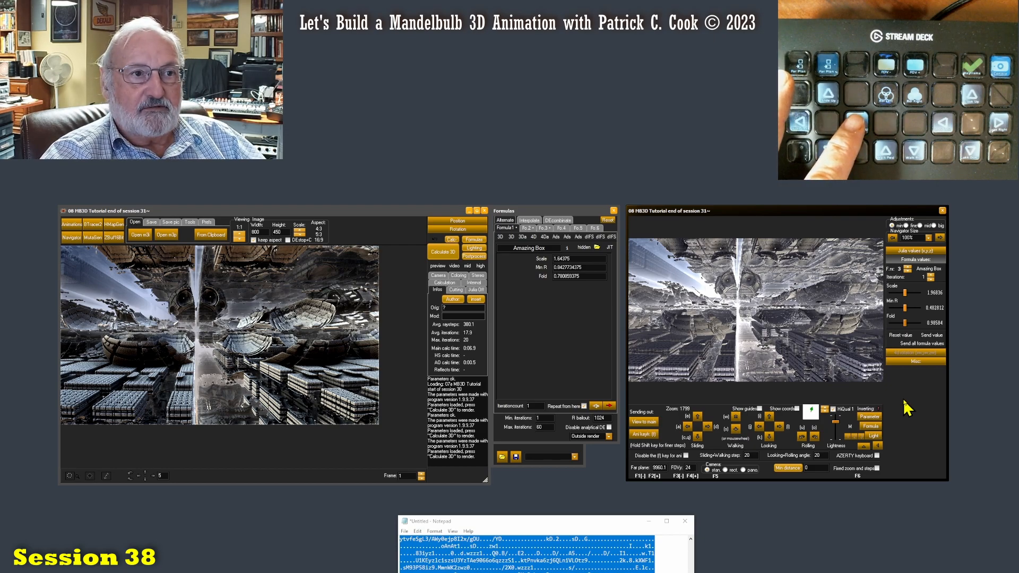
key("w")
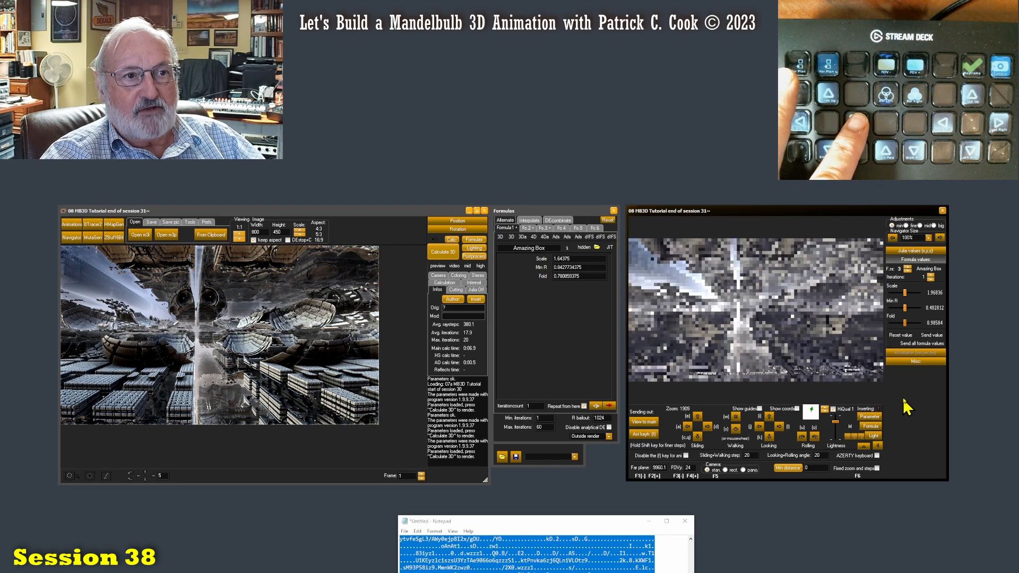
key("d")
key("d")
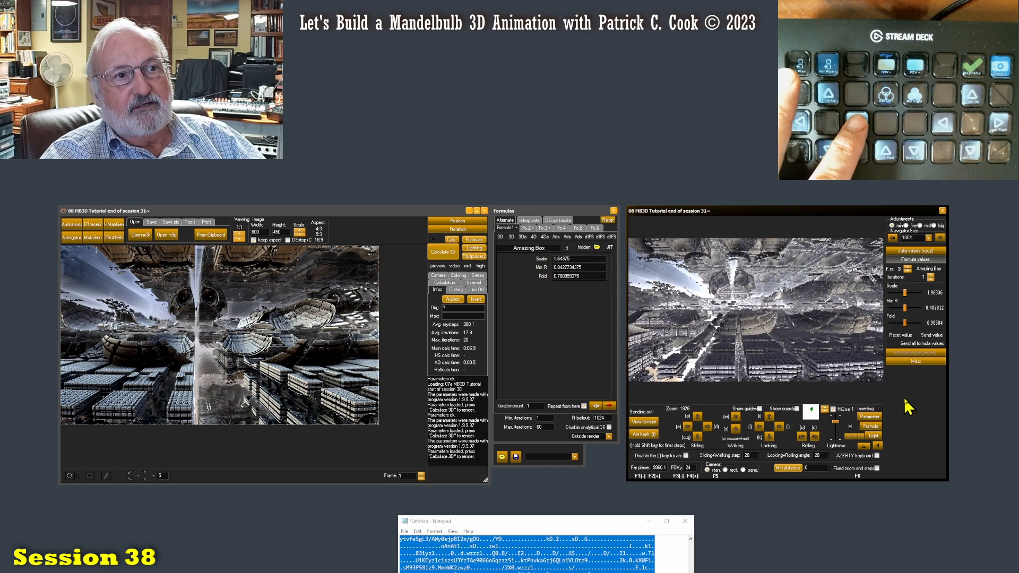
key("d")
key("d")
key("d")
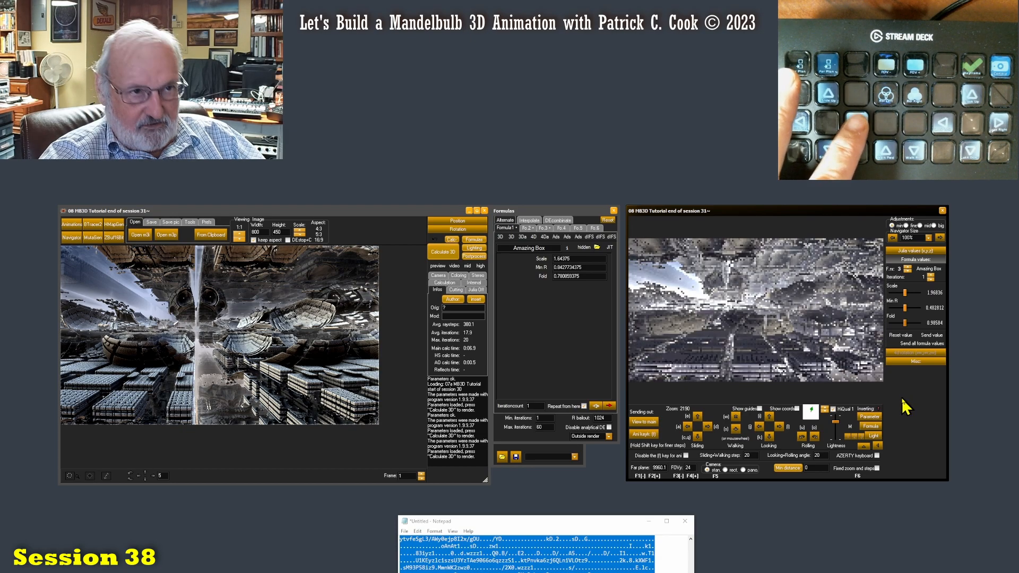
key("d")
key("d")
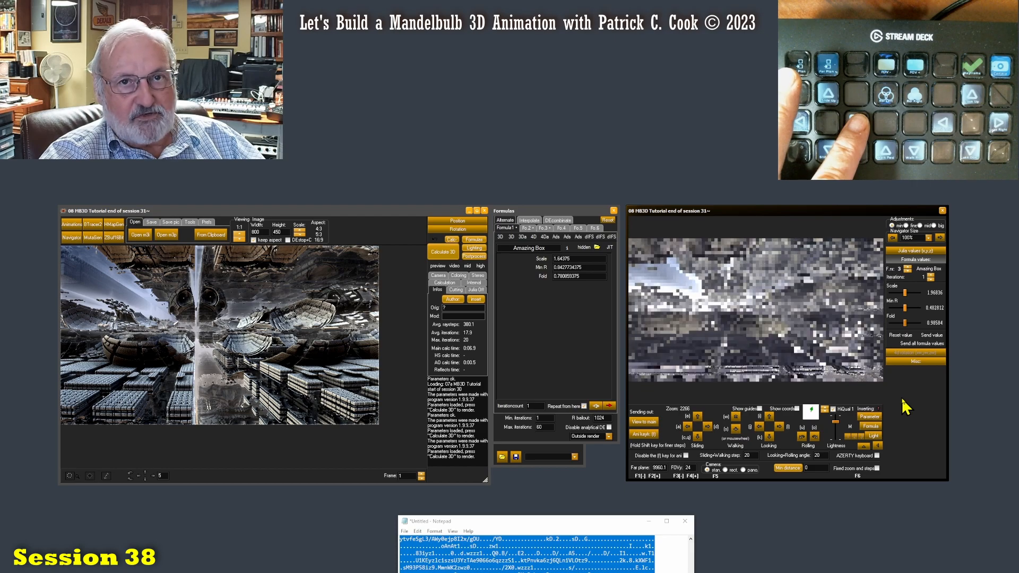
key("d")
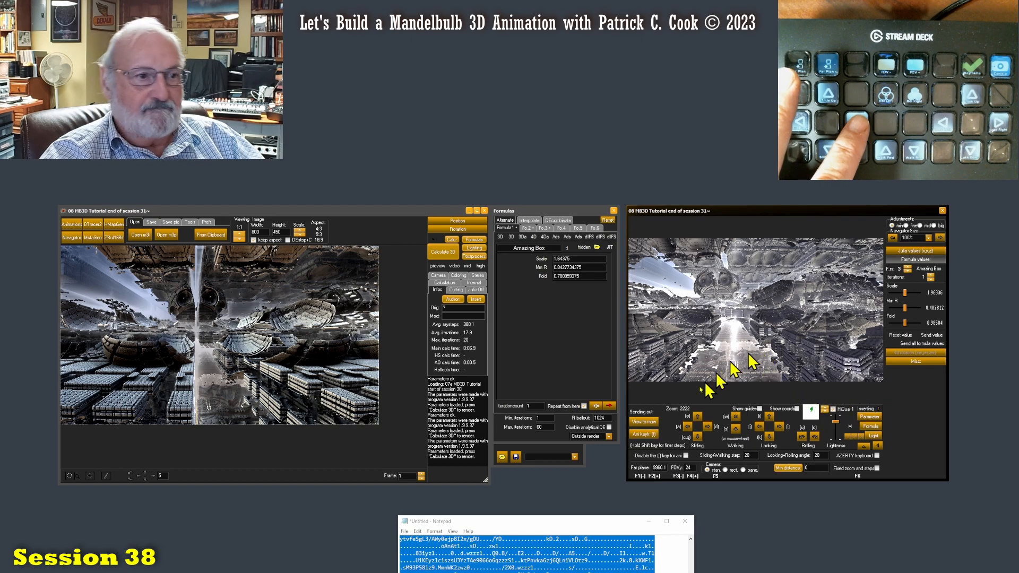
left_click(439, 253)
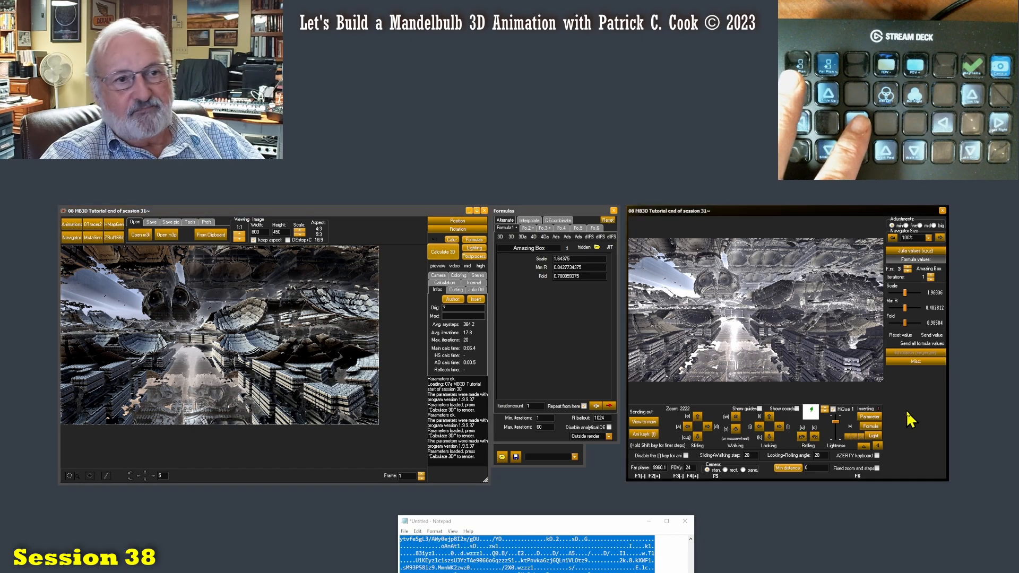
Slide the Navigator camera further right, past the bright central gap and into the dense structures.
key("w")
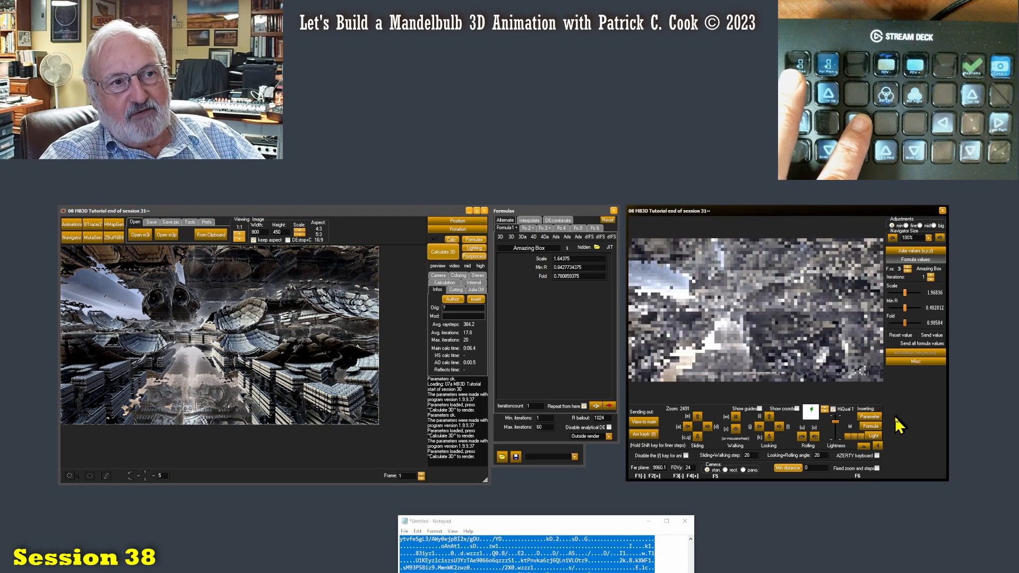
key("d")
key("d")
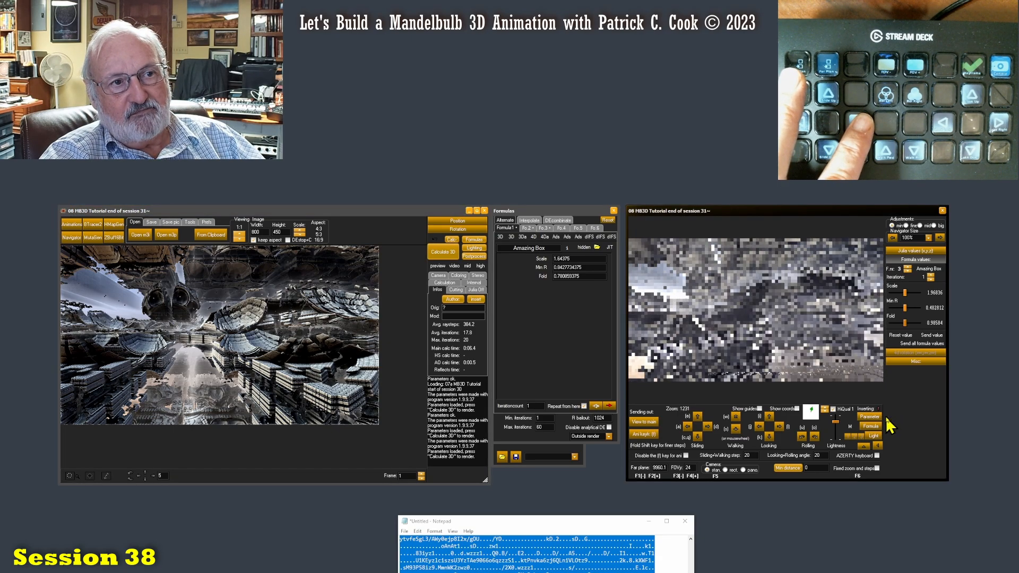
key("d")
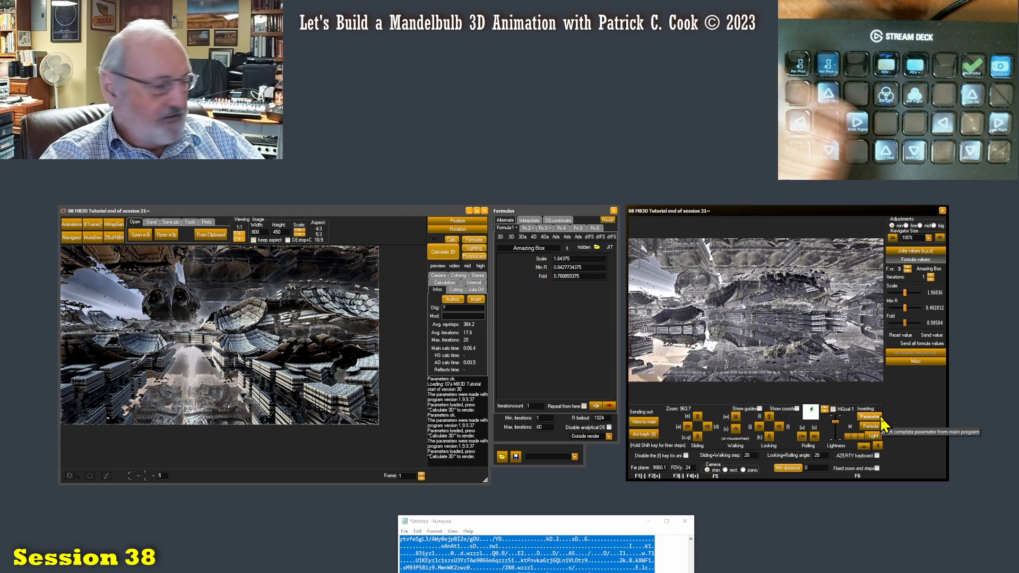
Slide the camera up to frame the large domes above the horizon, send the view to main and calculate it in 3D.
key("e")
key("e")
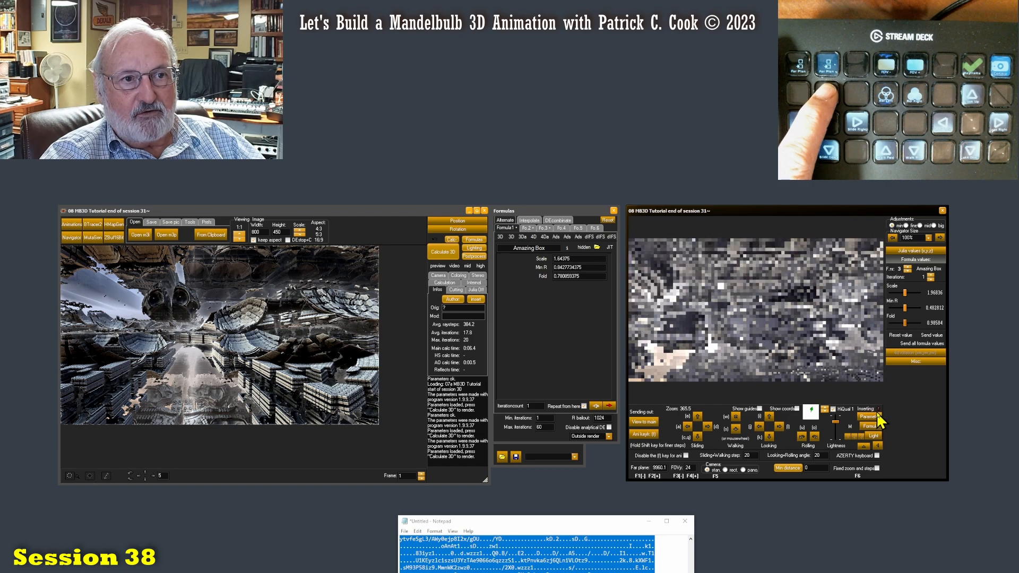
key("e")
key("e")
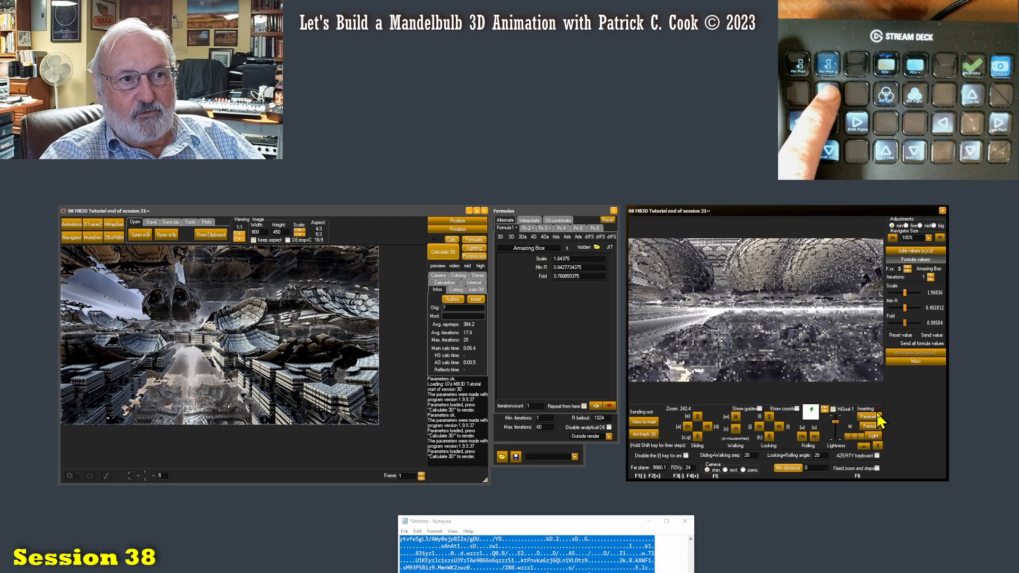
key("e")
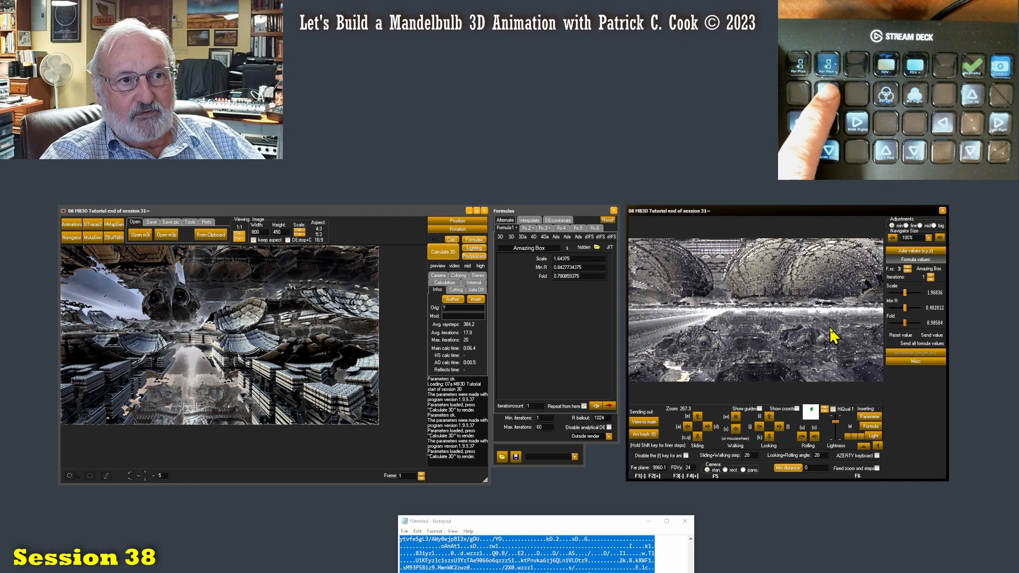
key("e")
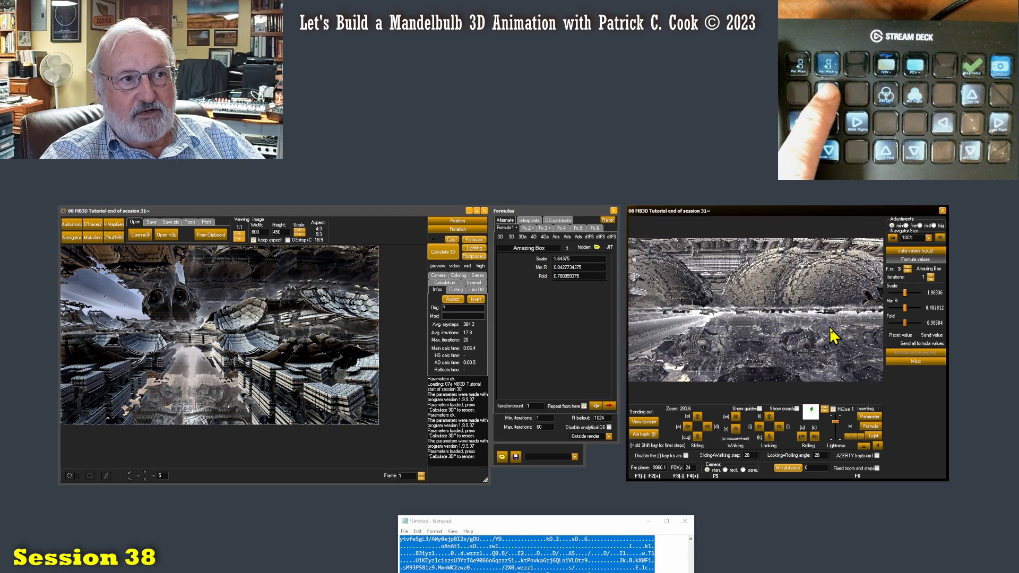
left_click(644, 422)
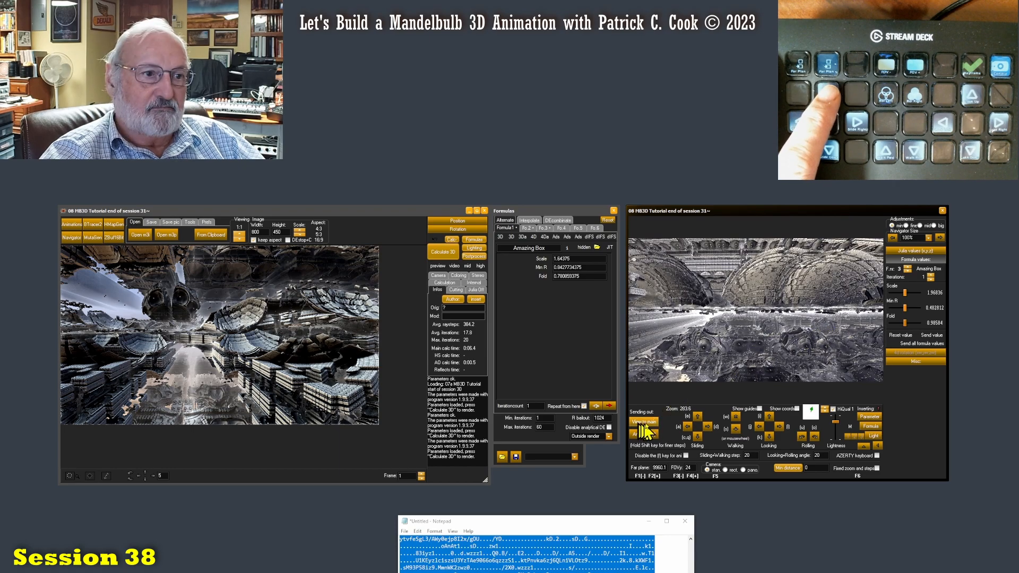
left_click(443, 254)
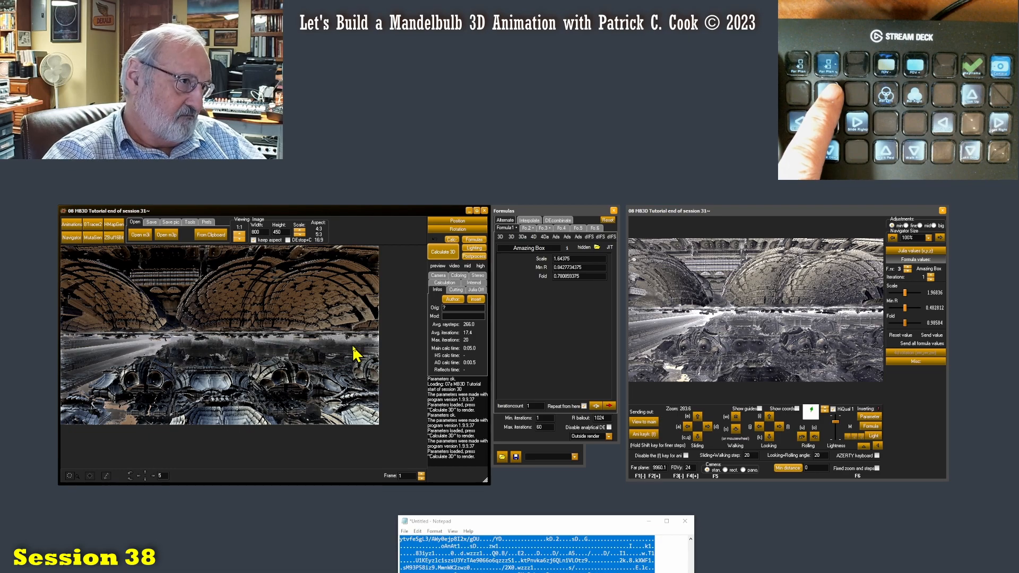
Slide the Navigator camera down from the large domes toward the lower structures.
left_click(916, 422)
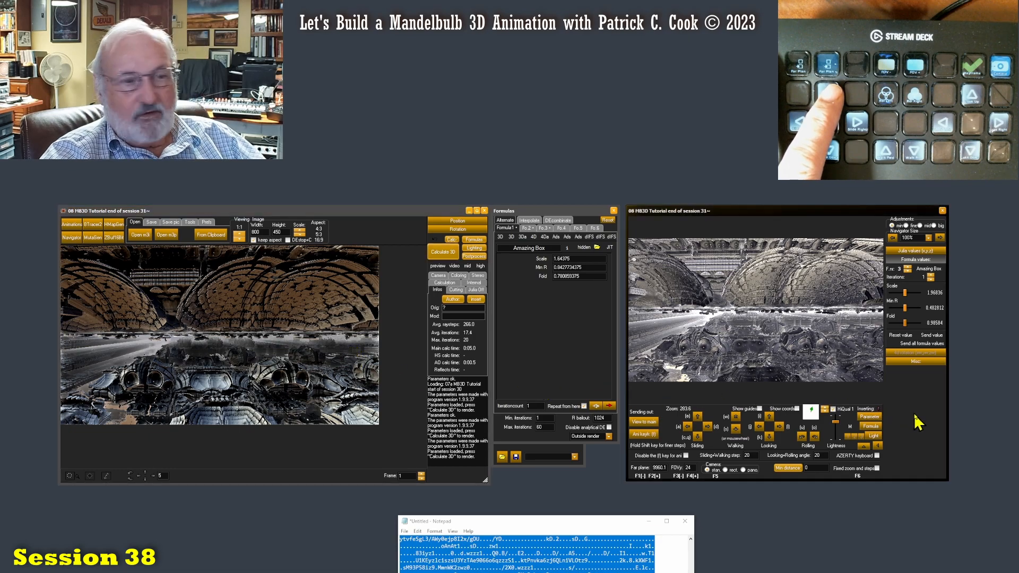
key("c")
key("c")
key("c")
key("c")
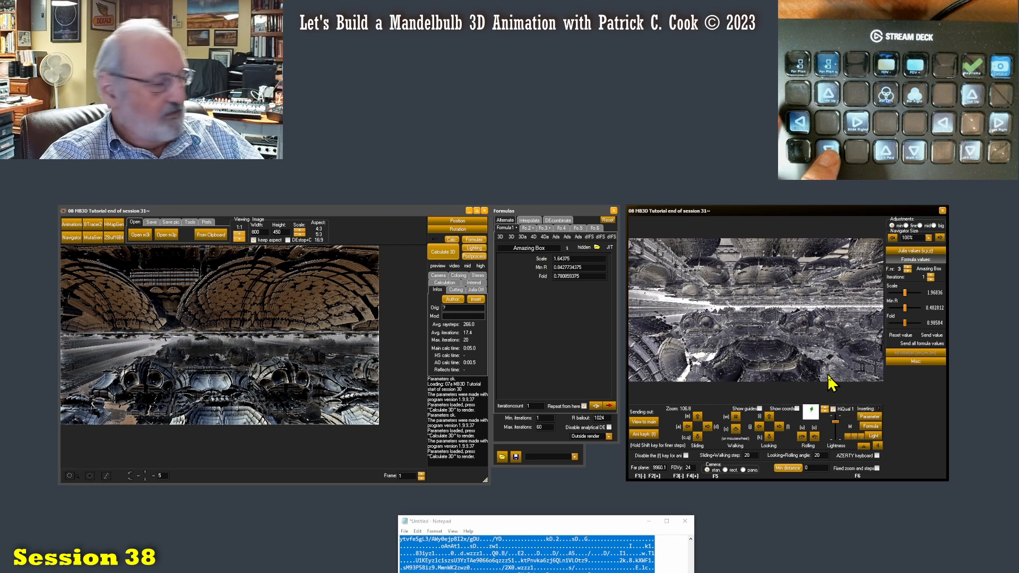
Move the camera up and forward toward the row of domes beneath the arch and render the view in the main window.
left_click(769, 416)
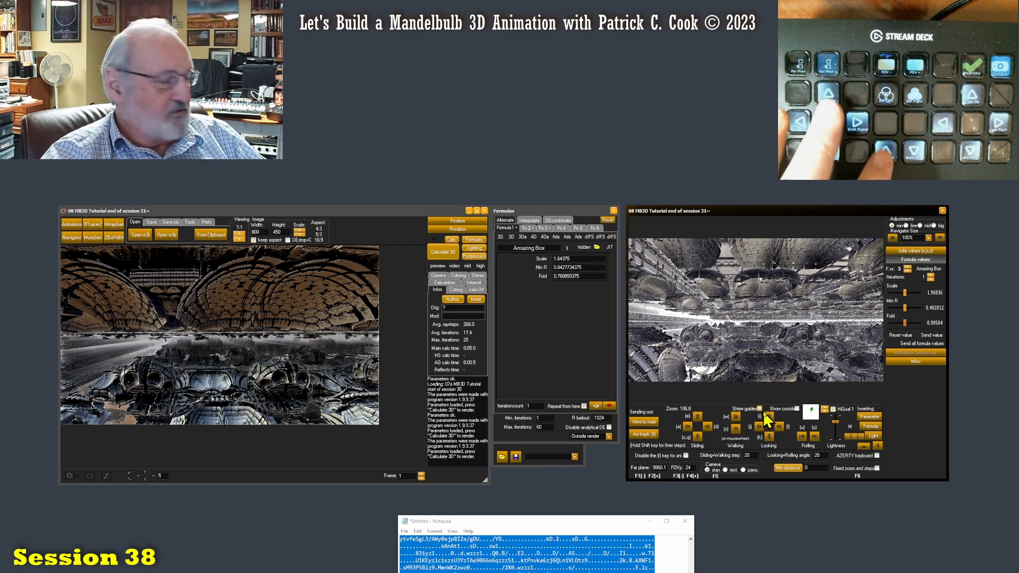
key("w")
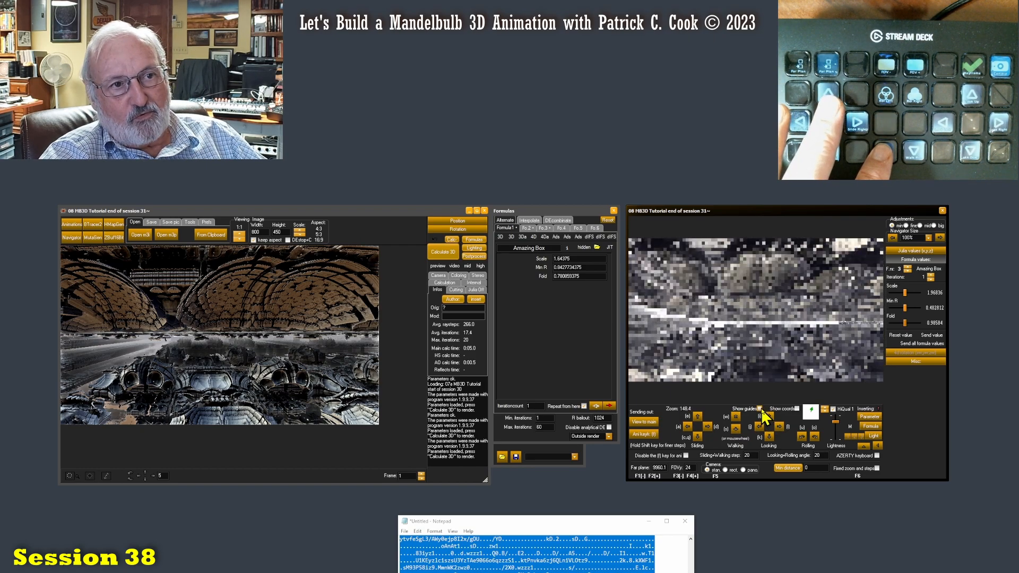
key("w")
key("w")
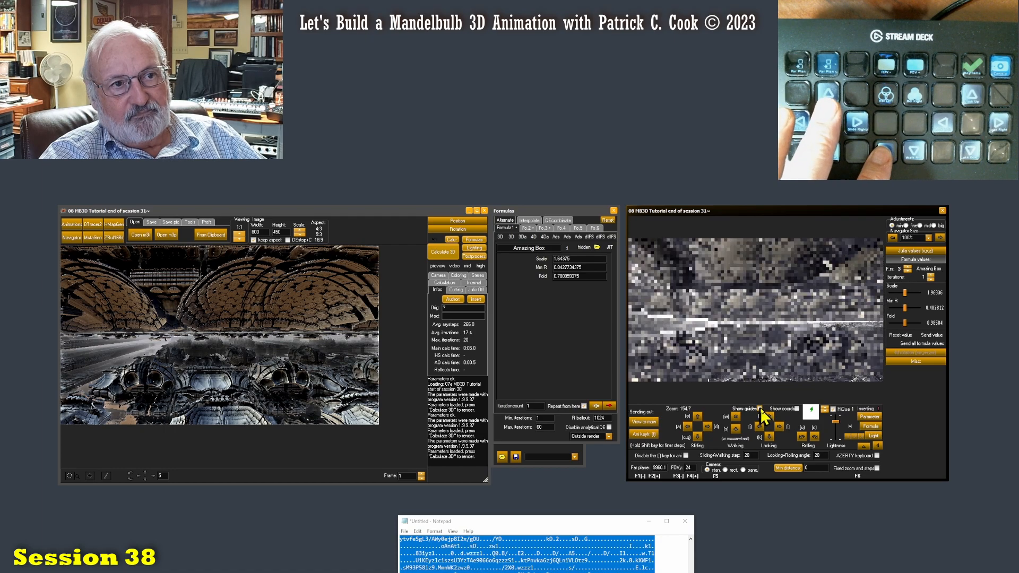
key("w")
key("w")
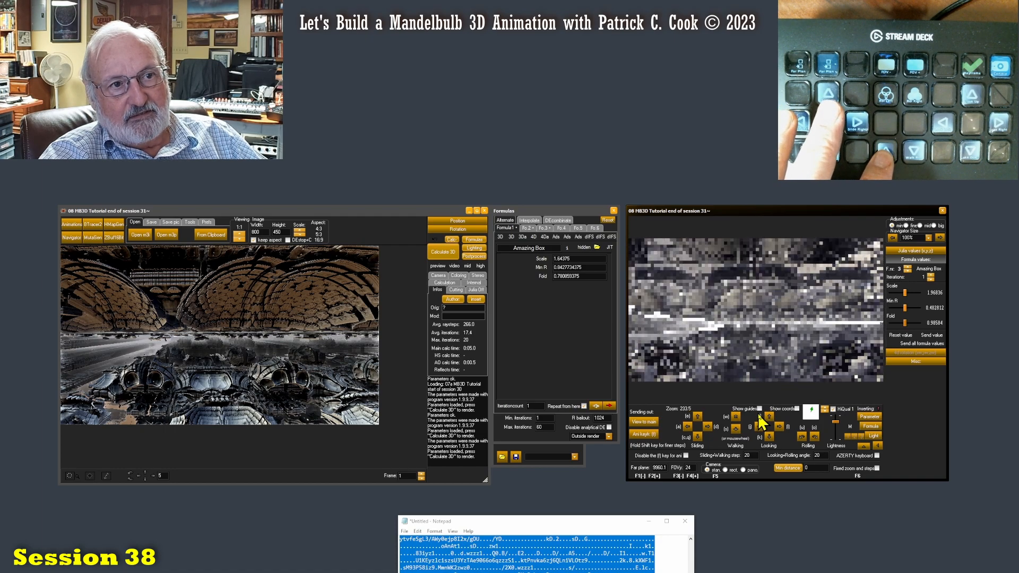
key("w")
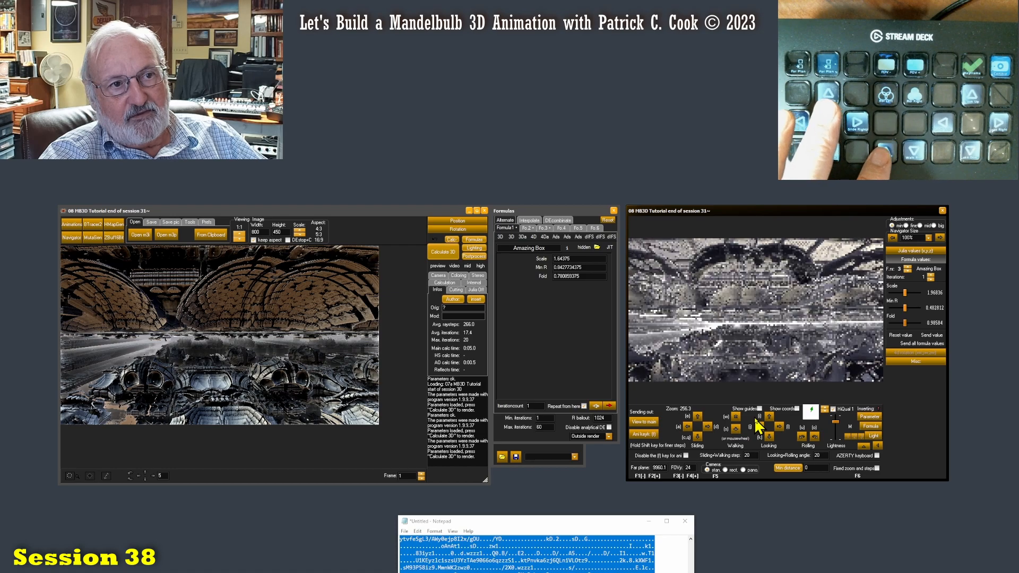
key("w")
key("w")
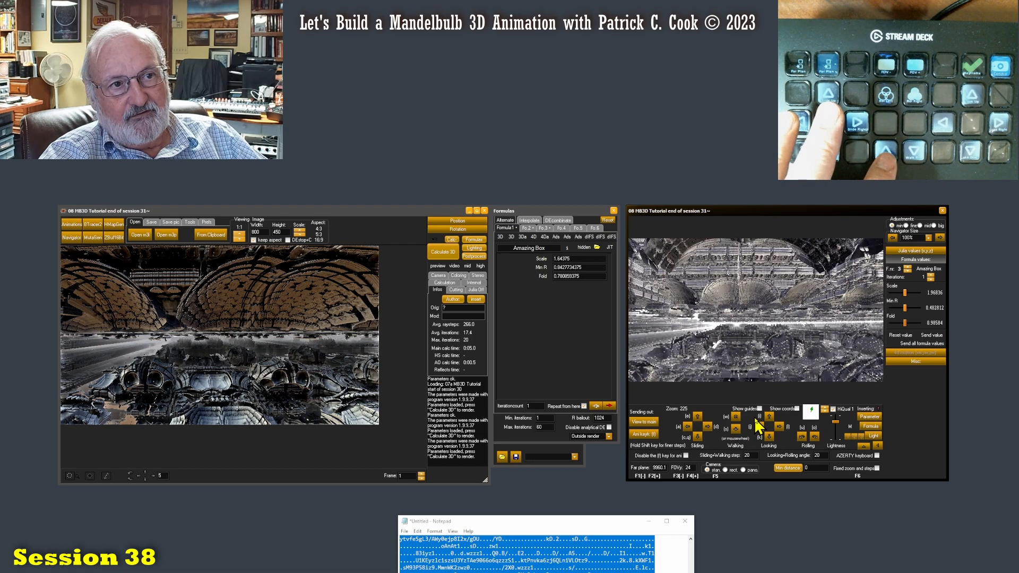
left_click(636, 420)
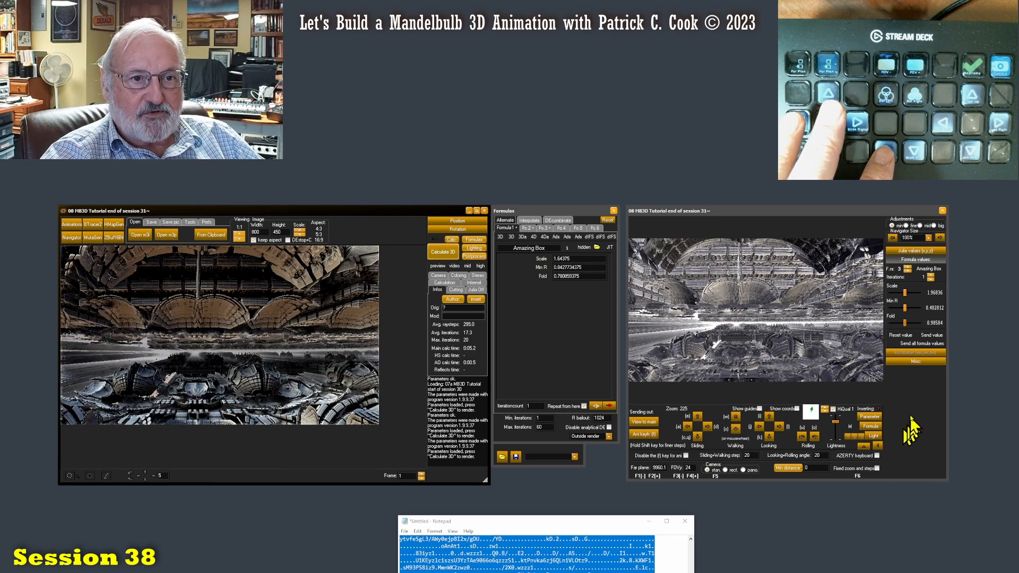
Slide the camera left until the bright vertical shaft is centred between the walls, then send the view to main and calculate it.
left_click(897, 403)
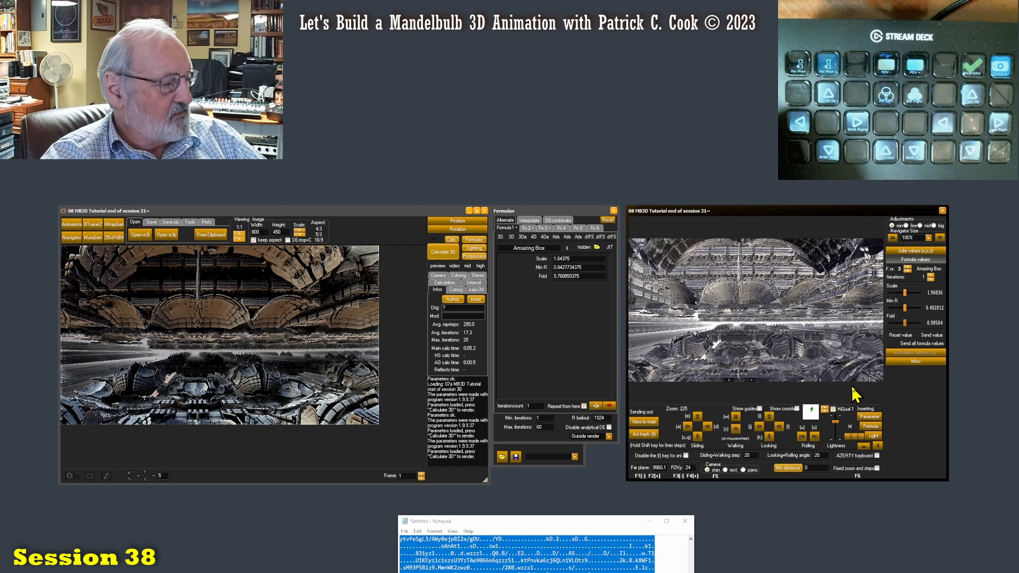
key("a")
key("a")
key("a")
key("a")
key("a")
key("a")
key("a")
key("a")
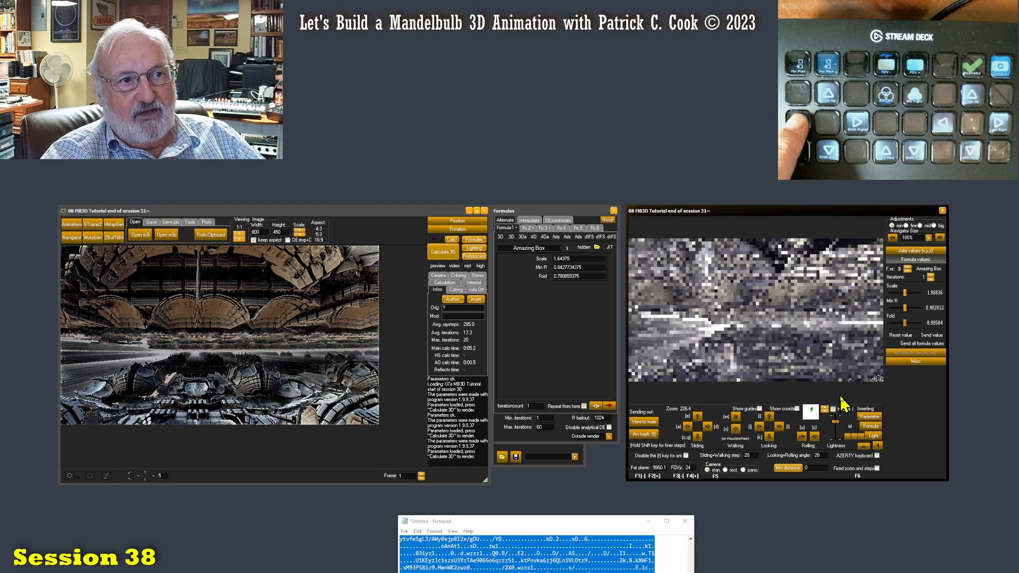
key("a")
key("a")
key("a")
key("a")
key("a")
key("a")
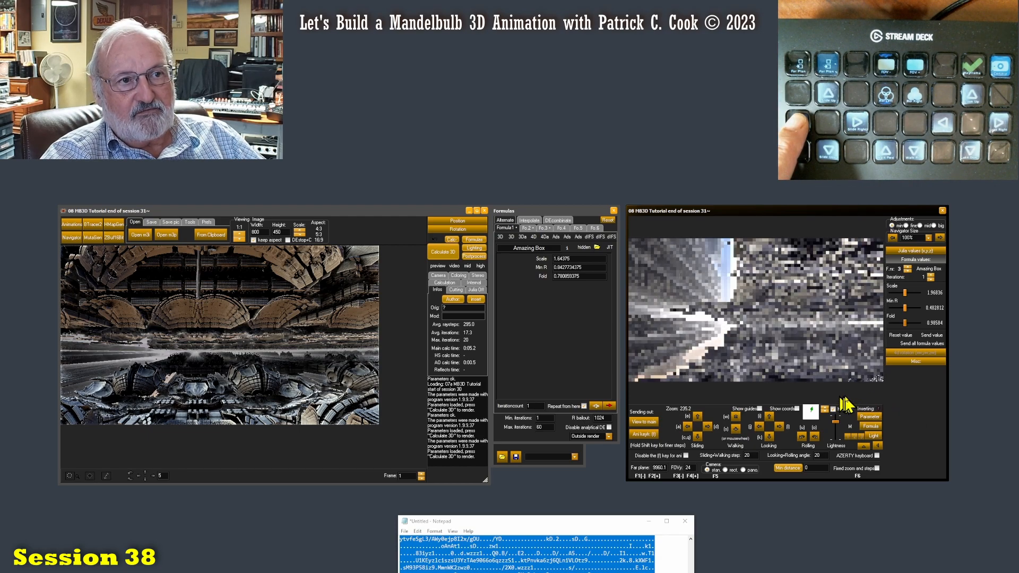
key("a")
key("a")
key("a")
key("a")
key("a")
key("a")
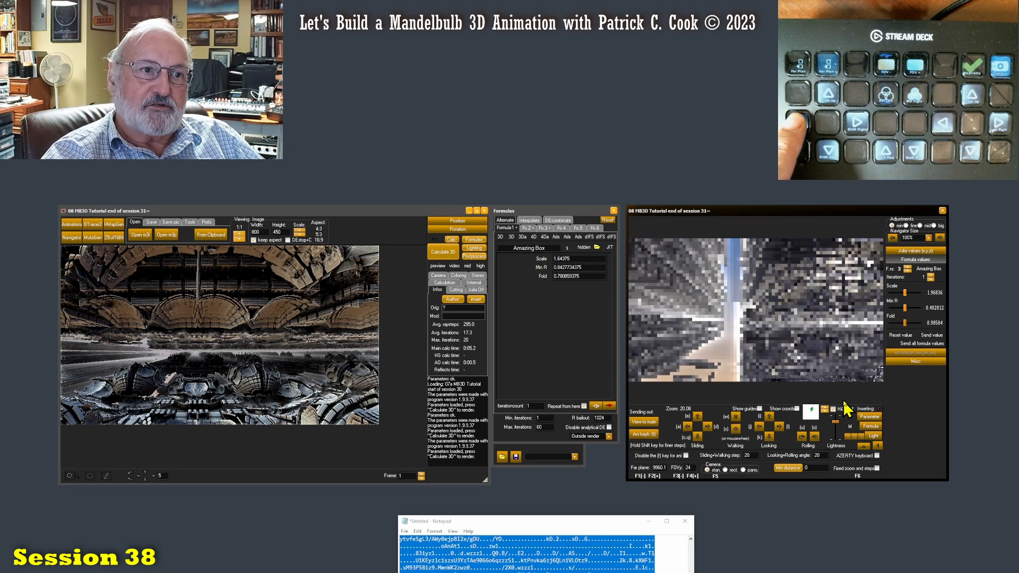
key("a")
key("a")
key("a")
key("a")
key("a")
key("a")
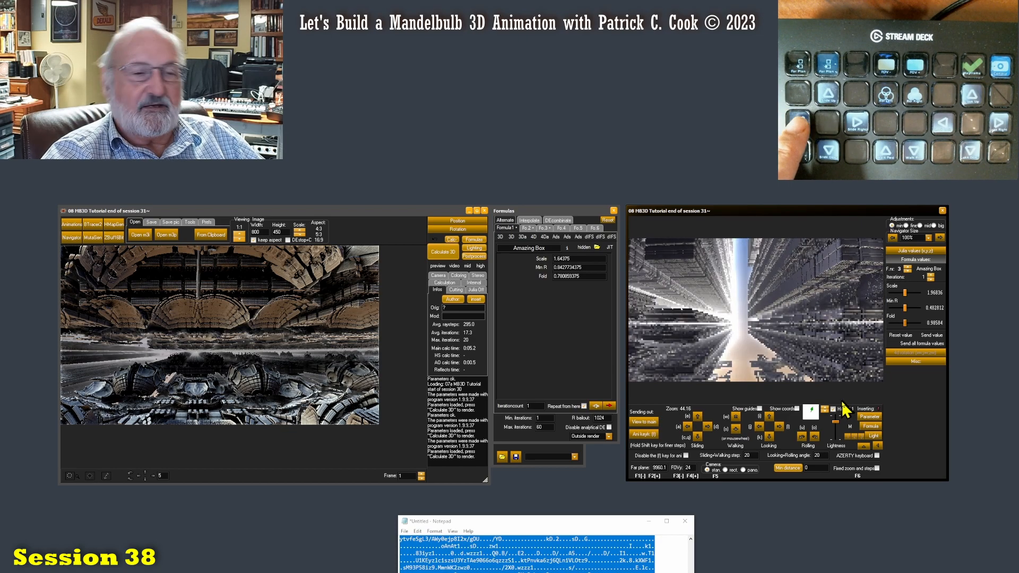
key("a")
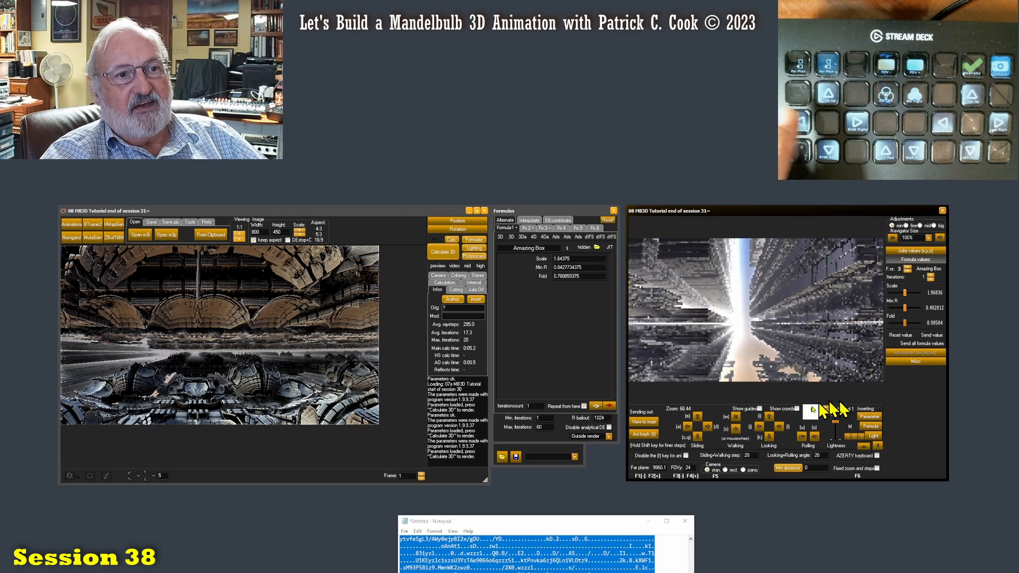
left_click(646, 421)
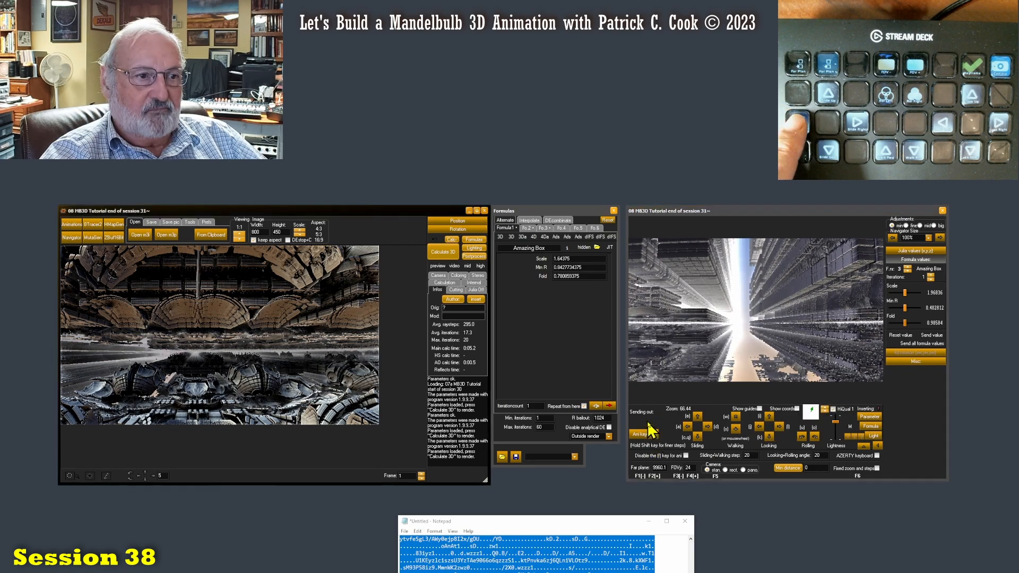
left_click(445, 256)
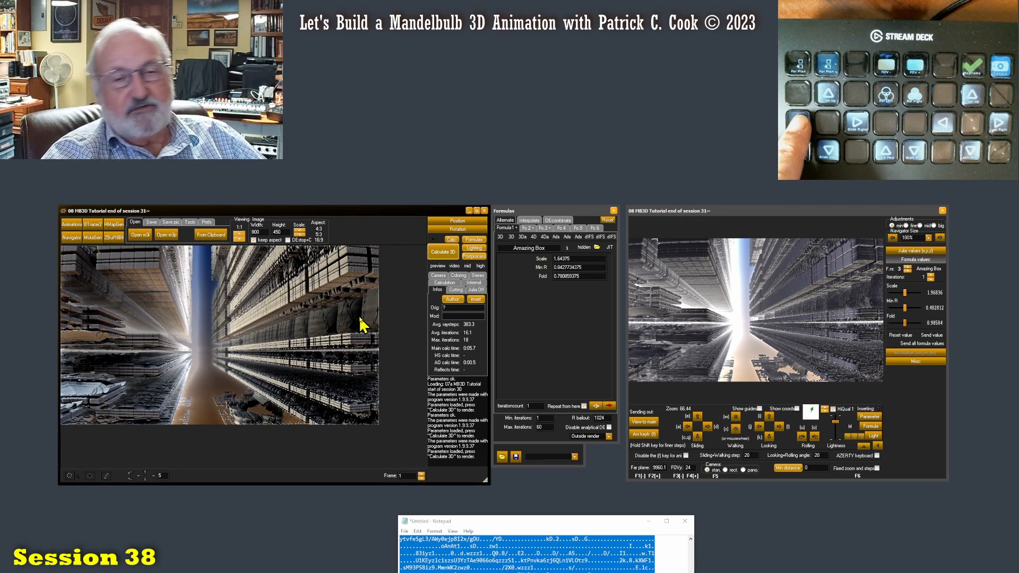
Slide the Navigator camera right until the row of domes lines up above the bright horizon, then render the view in the main window.
left_click(917, 381)
key("d")
key("d")
key("d")
key("d")
key("d")
key("d")
key("d")
key("d")
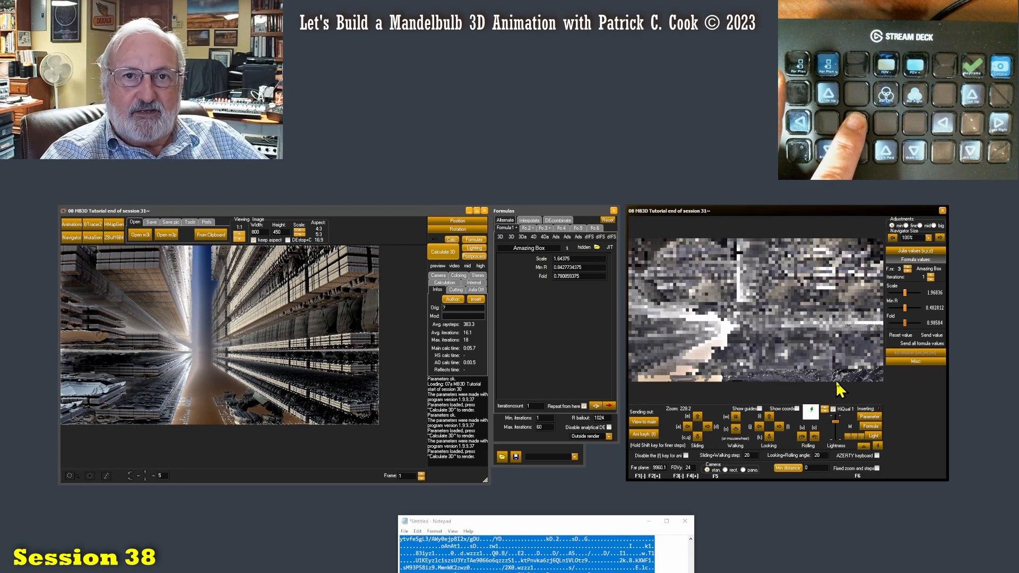
key("d")
key("d")
key("d")
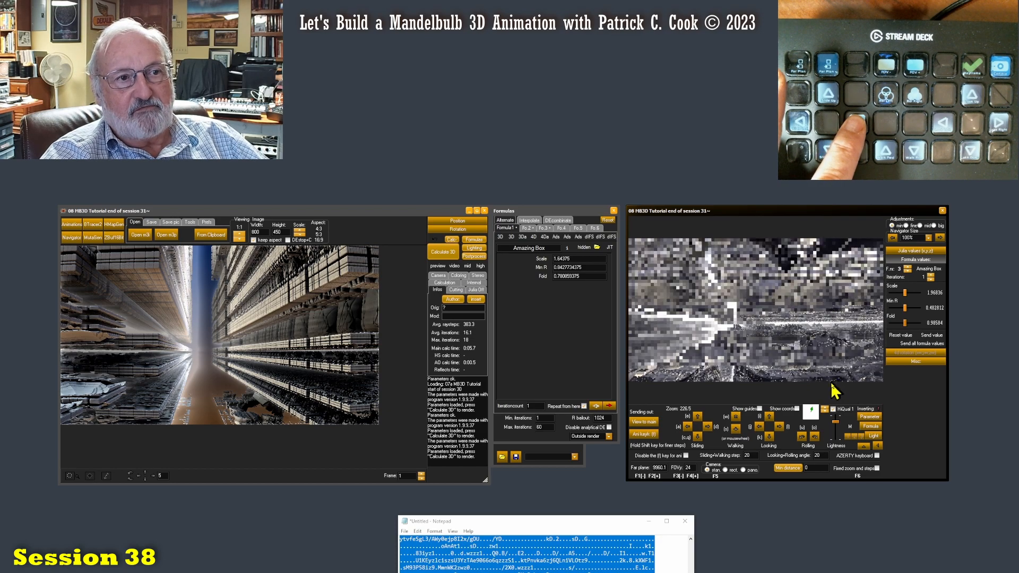
key("d")
key("d")
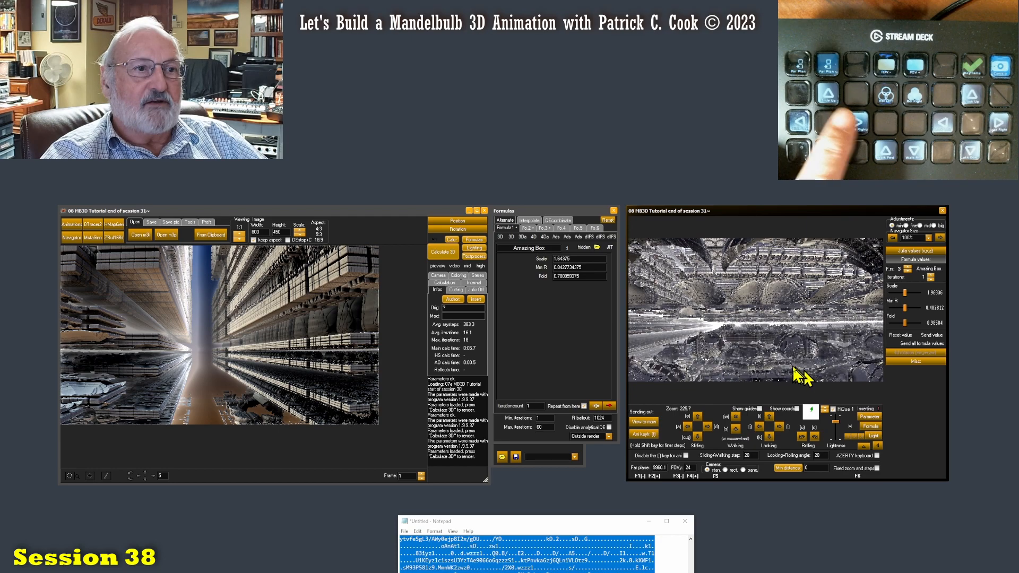
left_click(443, 252)
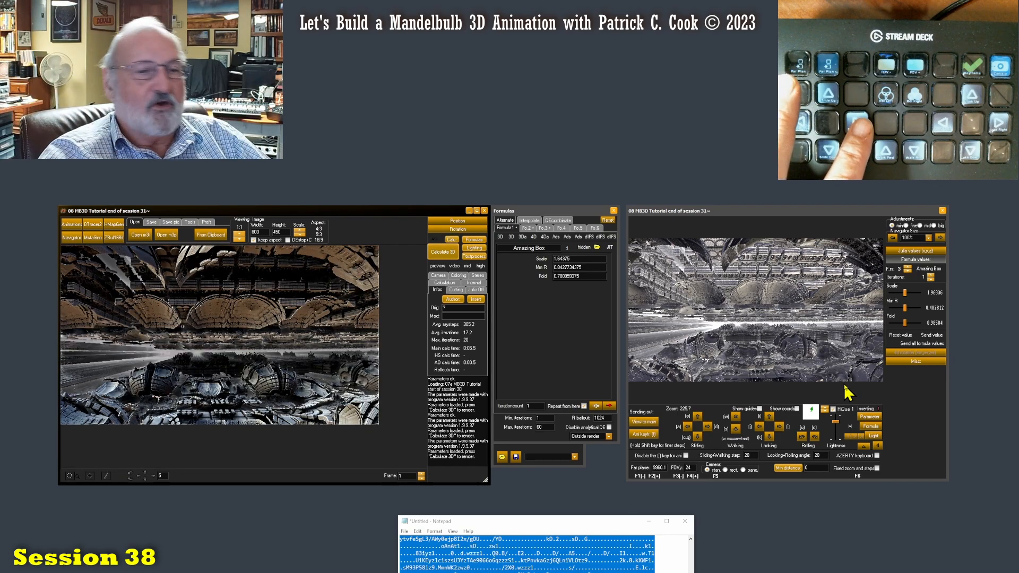
Slide the Navigator camera down from the row of domes into the lower structures.
left_click(922, 420)
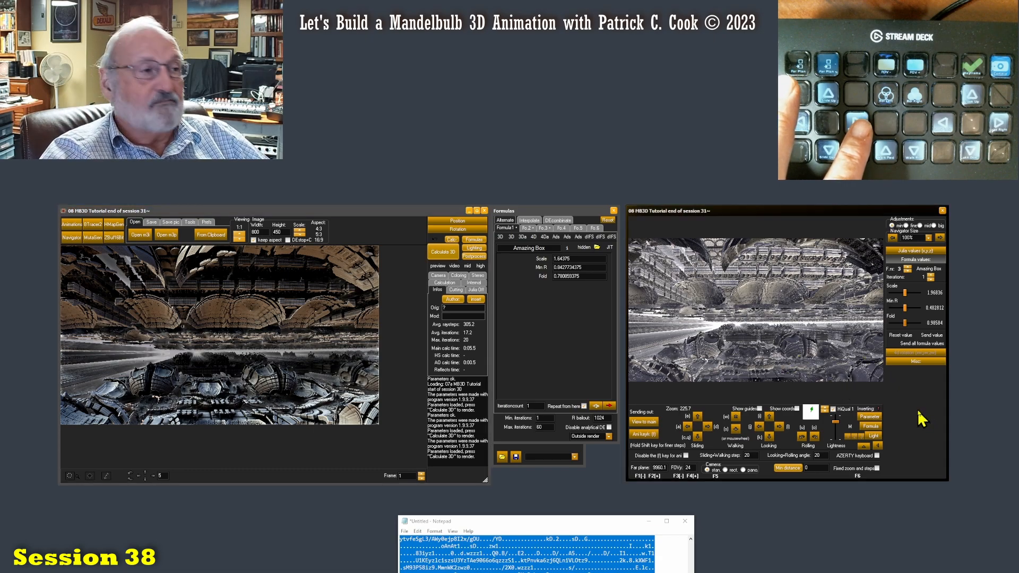
key("c")
key("c")
key("c")
key("c")
key("c")
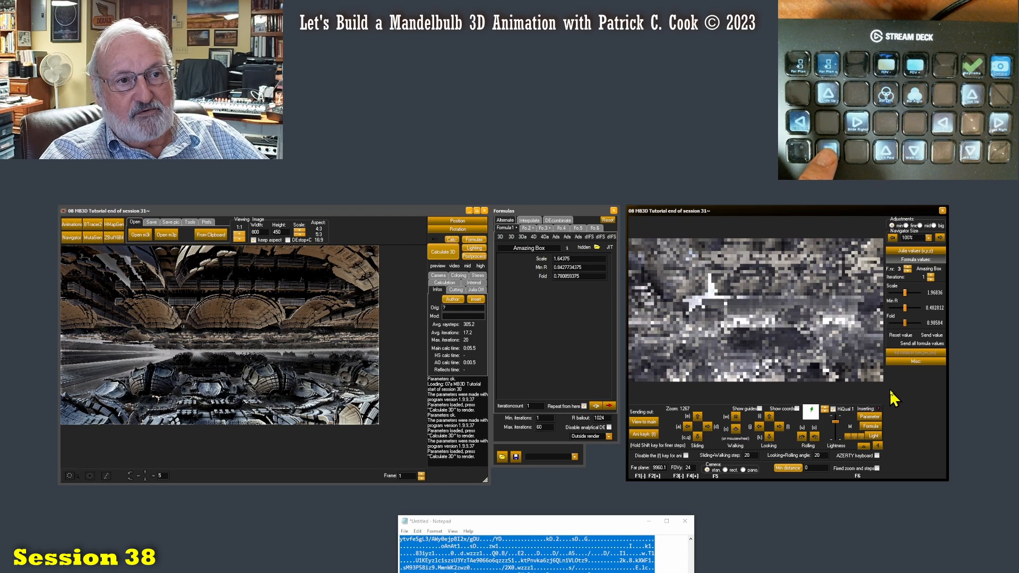
key("c")
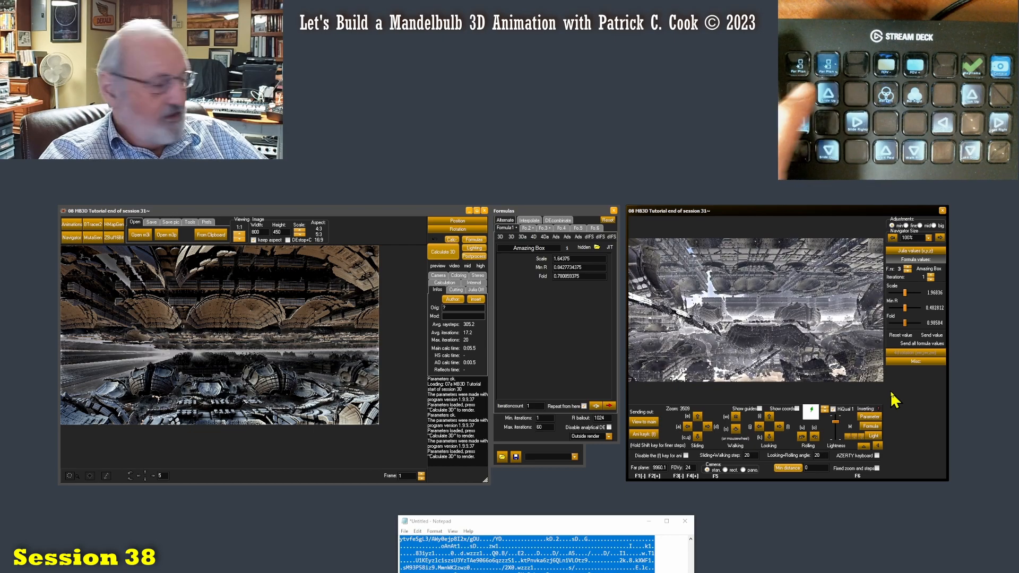
Raise the camera slightly, tilt it up, and slide it down again to frame the bright opening above the central structure.
key("e")
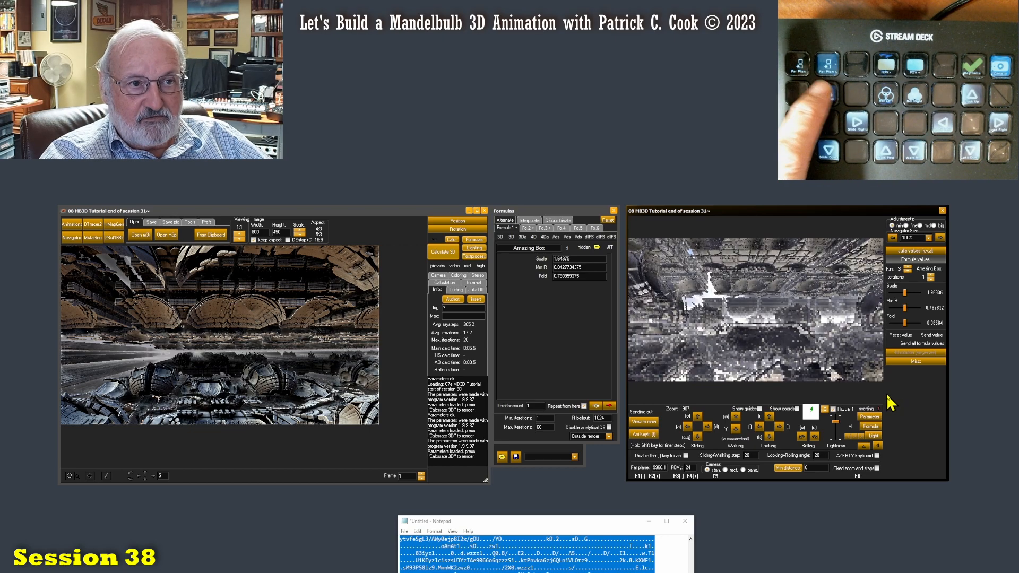
key("e")
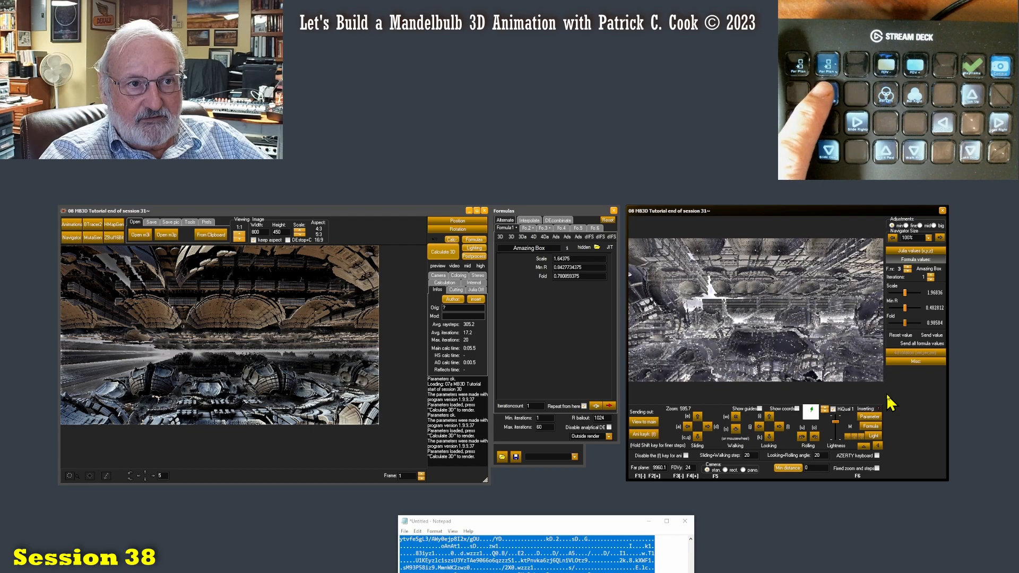
left_click(771, 416)
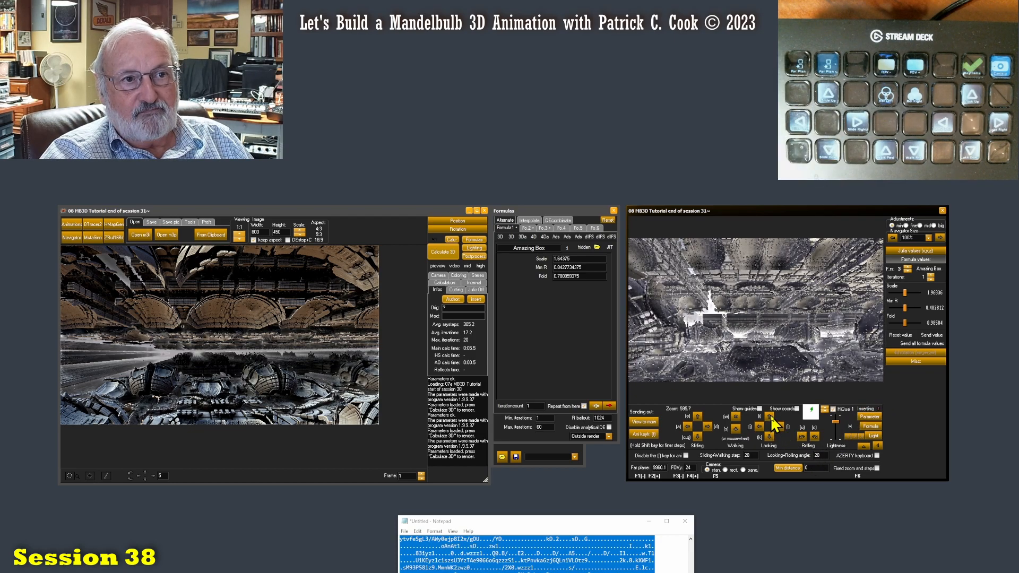
left_click(698, 437)
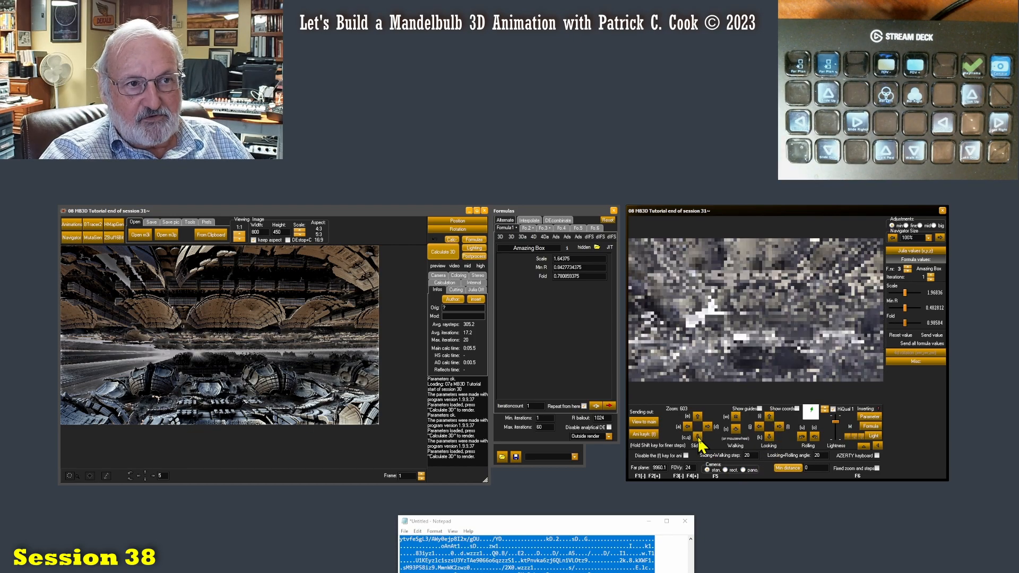
left_click(698, 437)
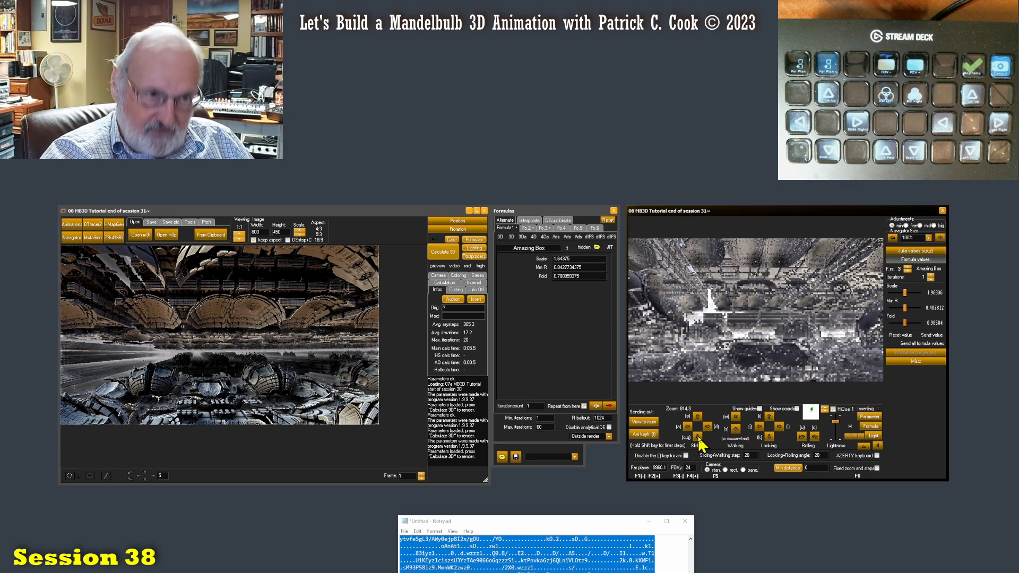
left_click(698, 437)
left_click(698, 437)
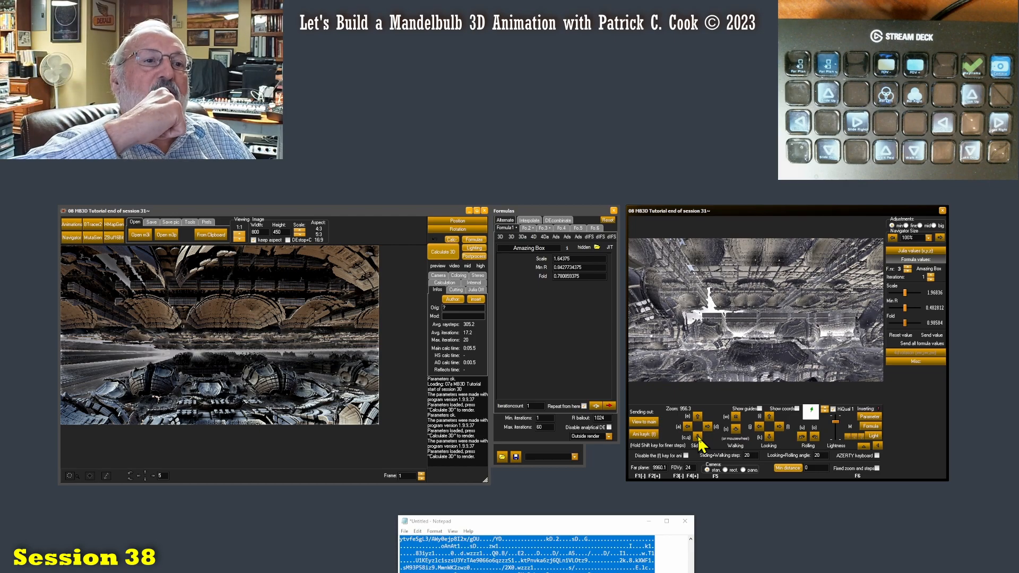
left_click(698, 437)
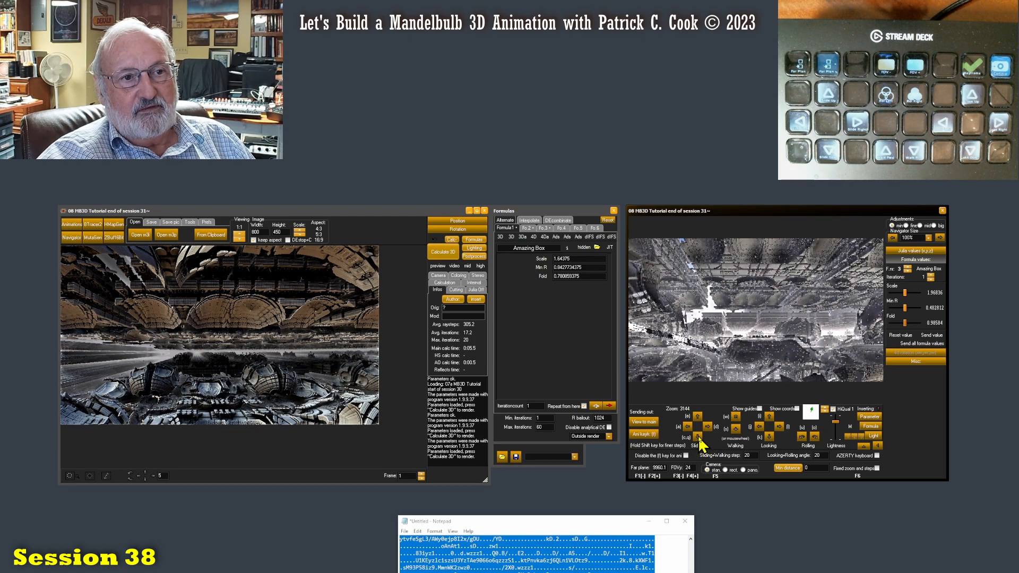
Tilt the camera up and back down, then send the view to main and calculate it in 3D.
left_click(768, 416)
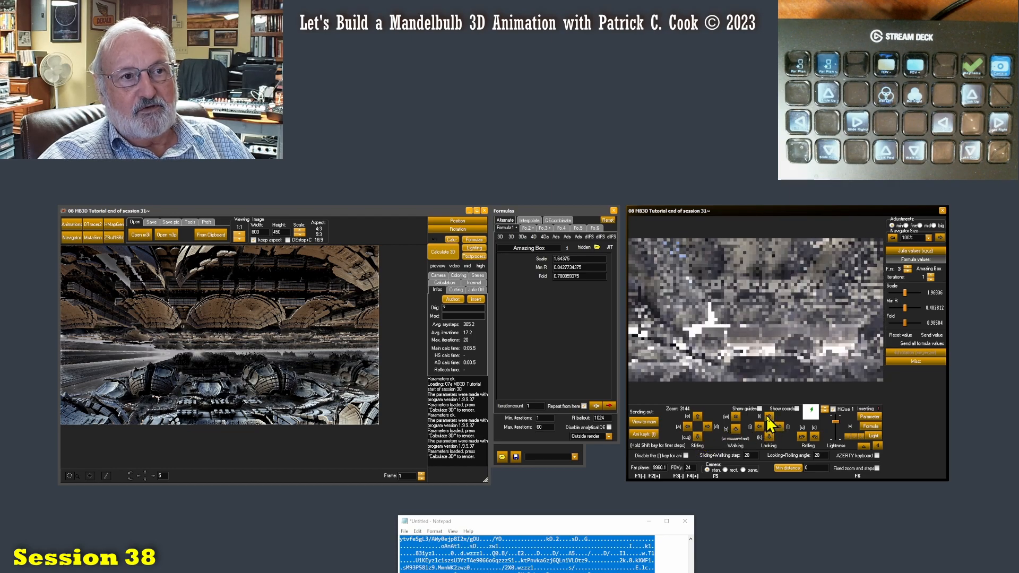
left_click(769, 436)
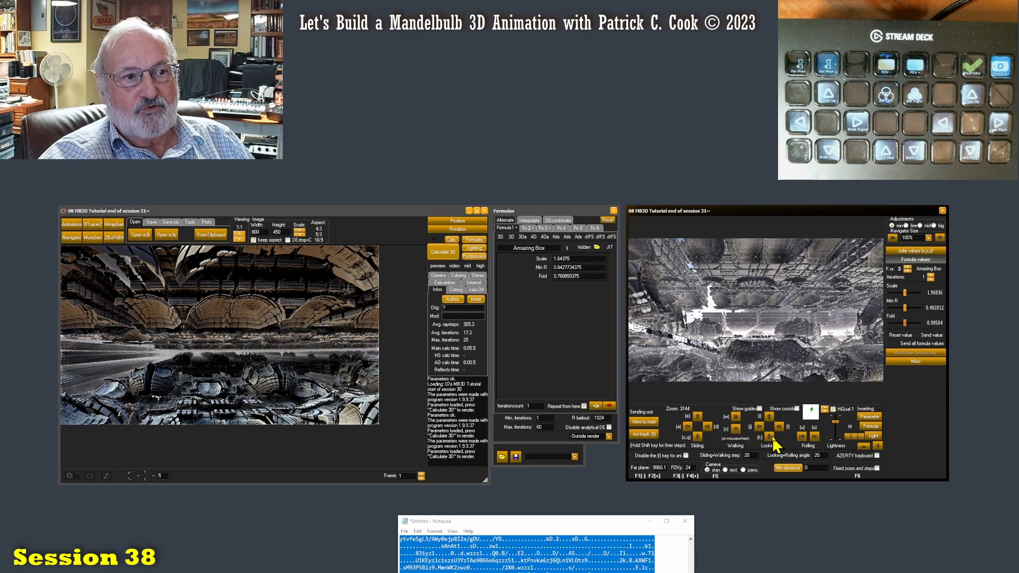
left_click(651, 422)
left_click(448, 250)
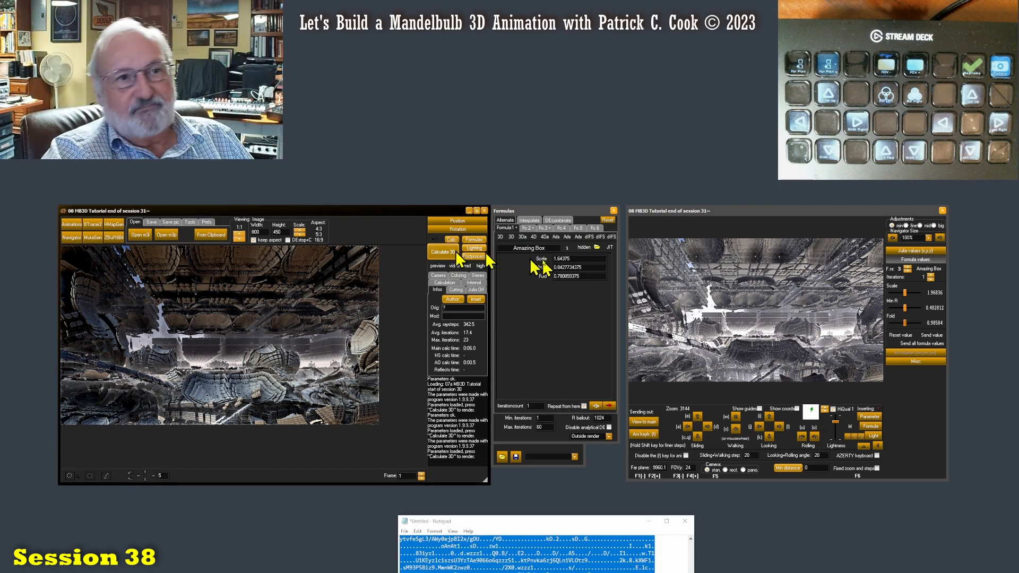
Slide the camera up to the large arches and back down to the rows of domes, then render the view in the main window.
left_click(797, 215)
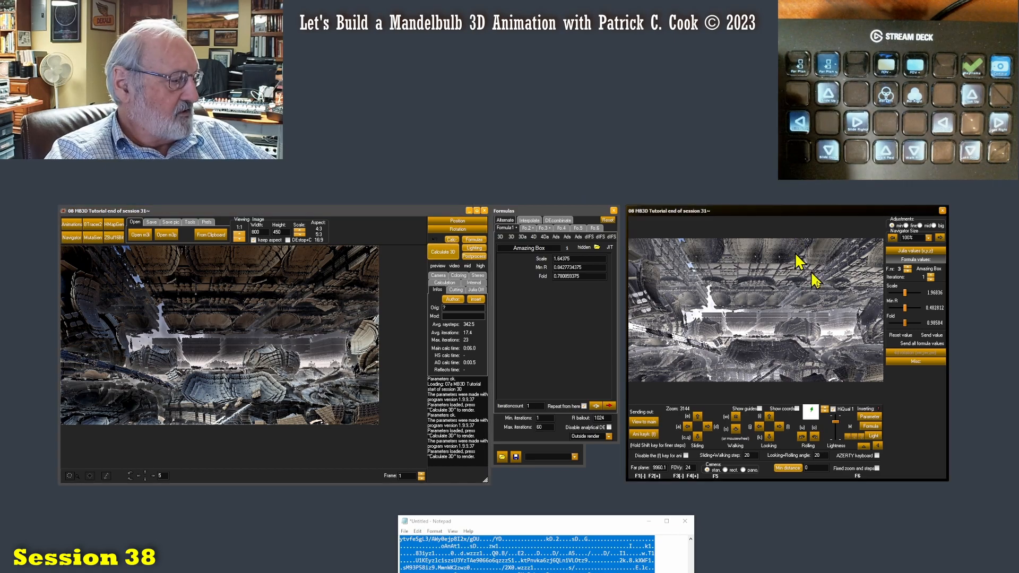
key("e")
key("e")
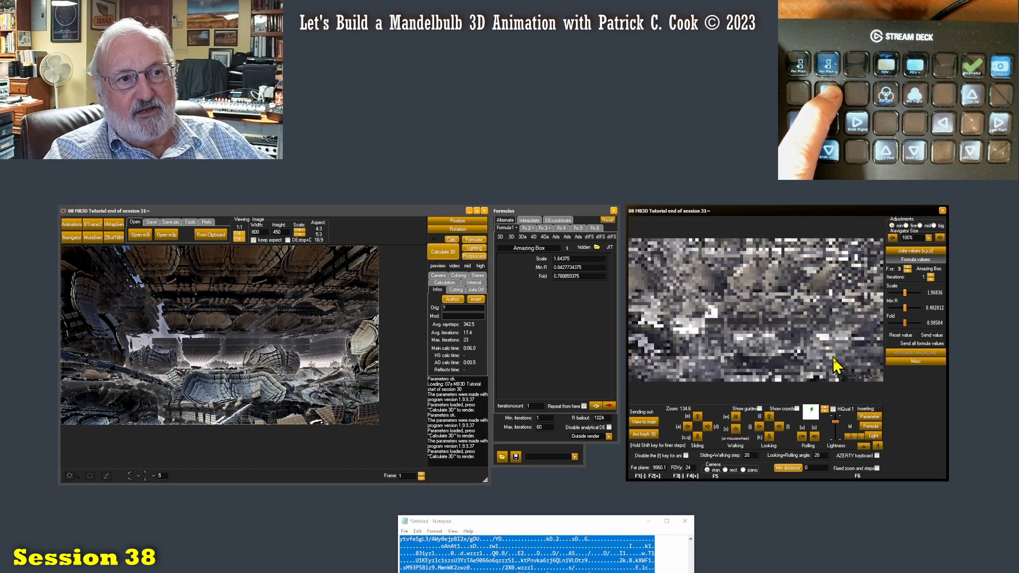
key("e")
key("e")
key("e")
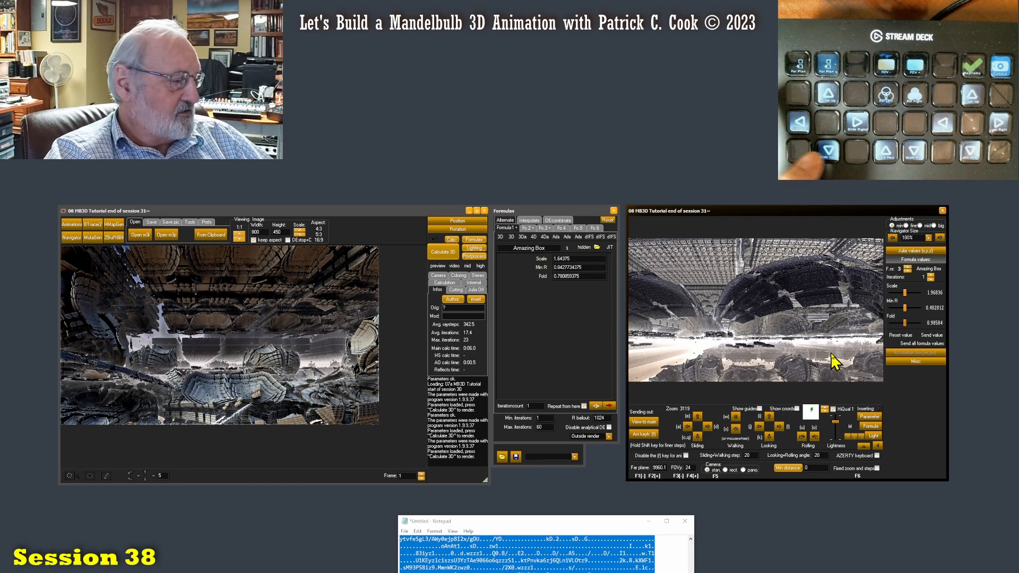
key("c")
key("c")
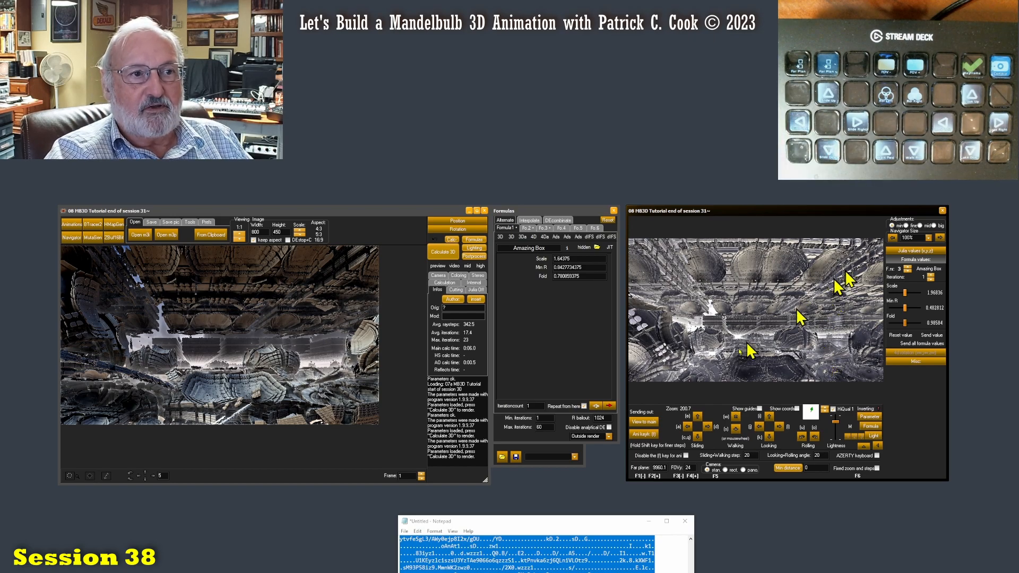
left_click(641, 421)
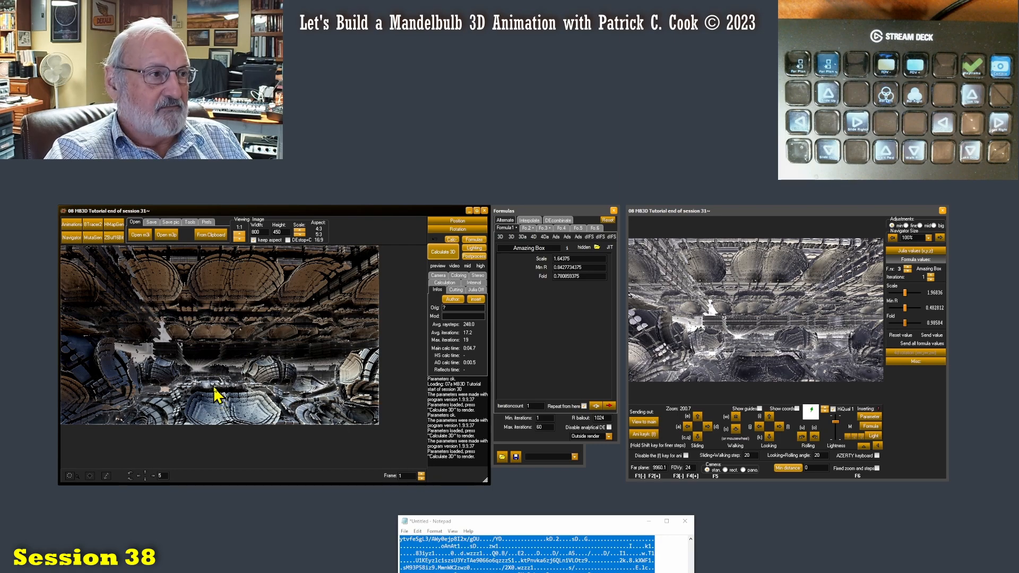
Slide the camera up to show the bright band beneath the upper domes, test the vertical tilt, and render the view in the main window.
left_click(763, 216)
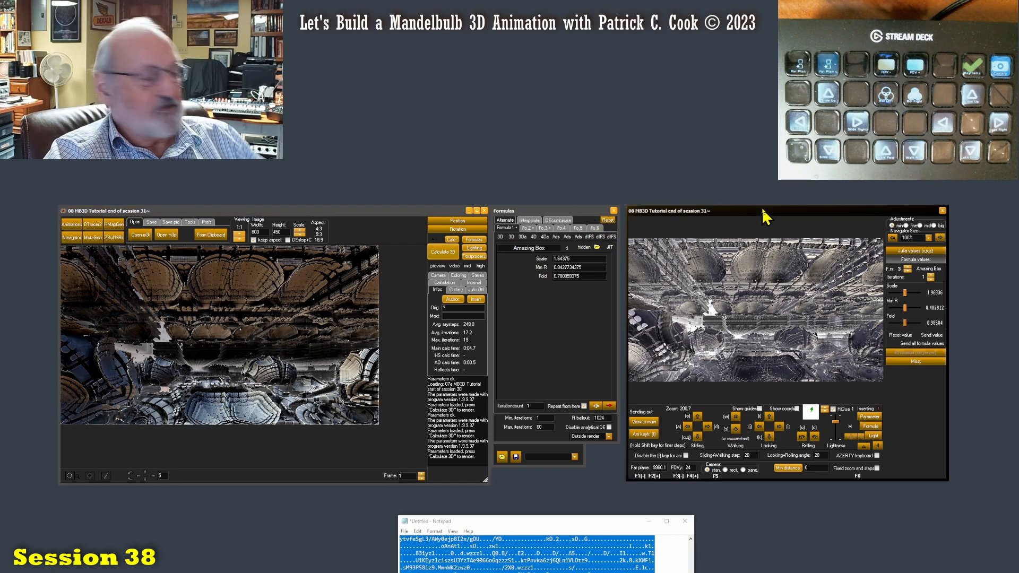
key("e")
key("e")
key("e")
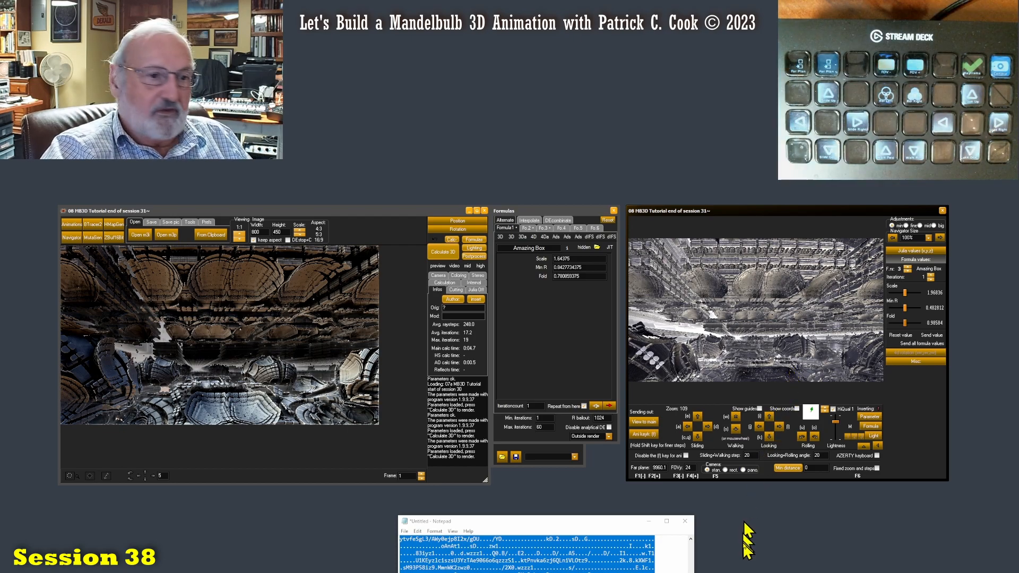
left_click(769, 416)
left_click(769, 436)
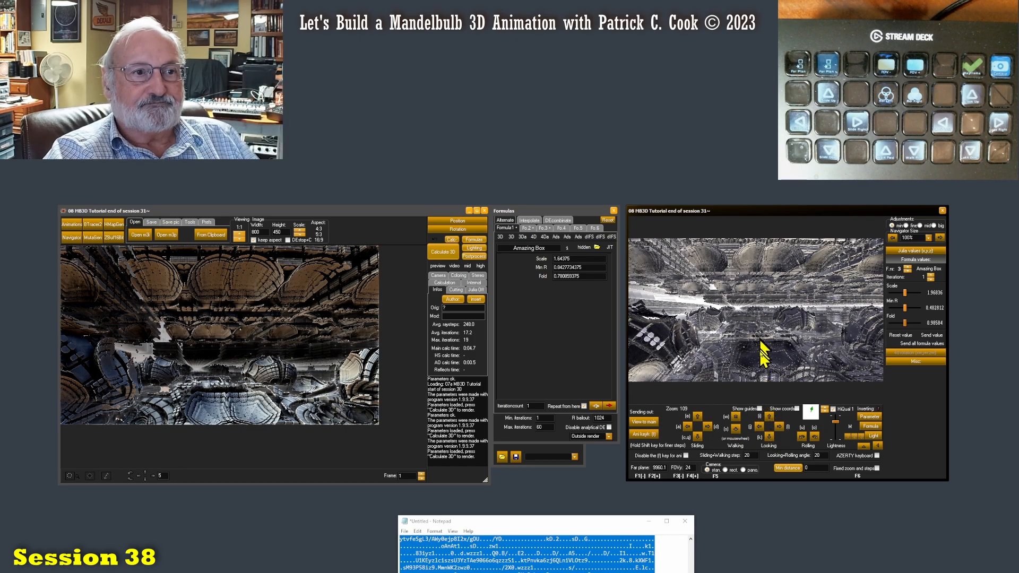
left_click(643, 422)
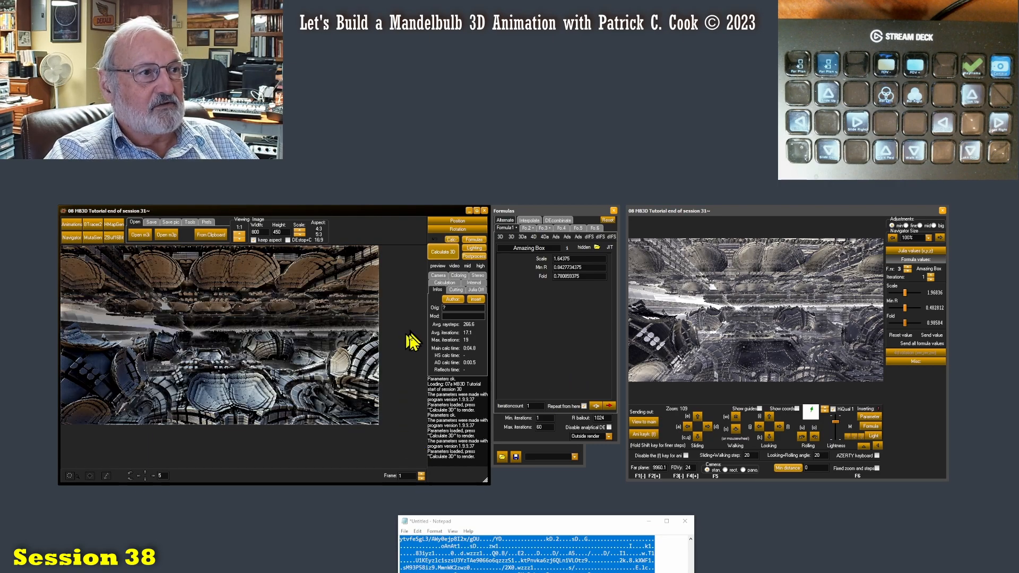
Copy the current scene parameters to the clipboard and replace the old parameter text in Notepad with them.
left_click(148, 223)
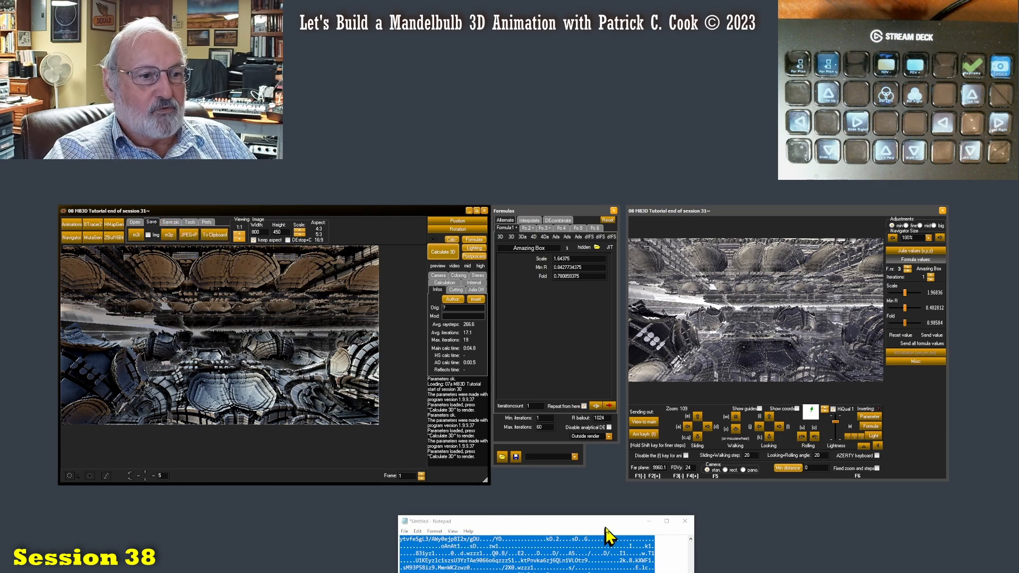
left_click_drag(607, 527, 609, 327)
left_click(592, 403)
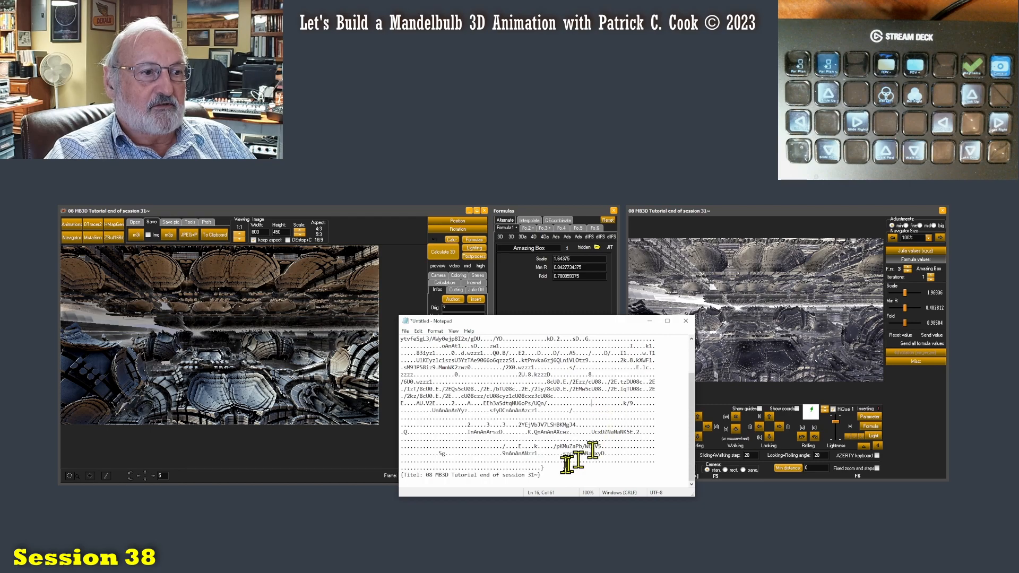
key("ctrl+a")
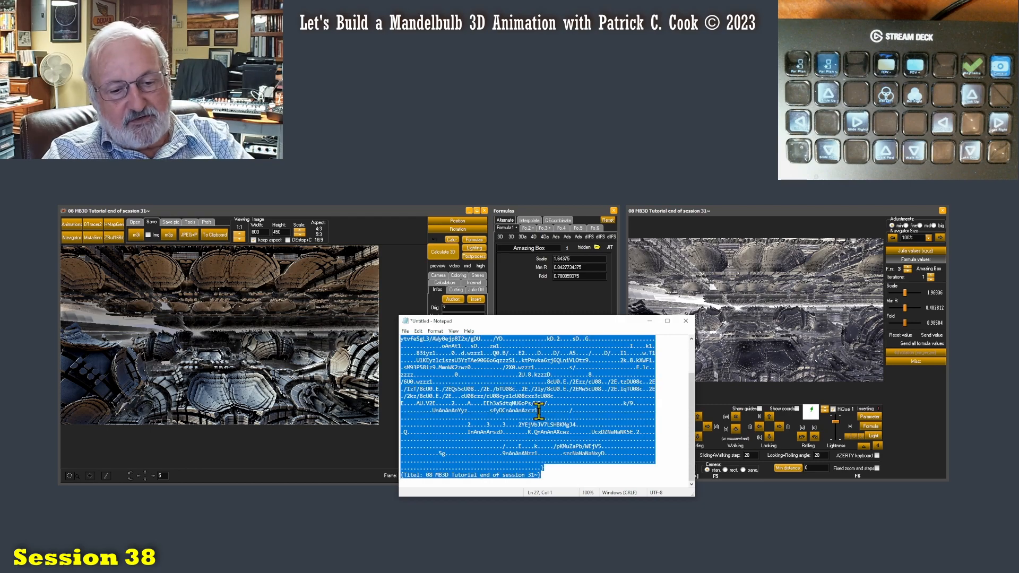
key("ctrl+x")
key("ctrl+v")
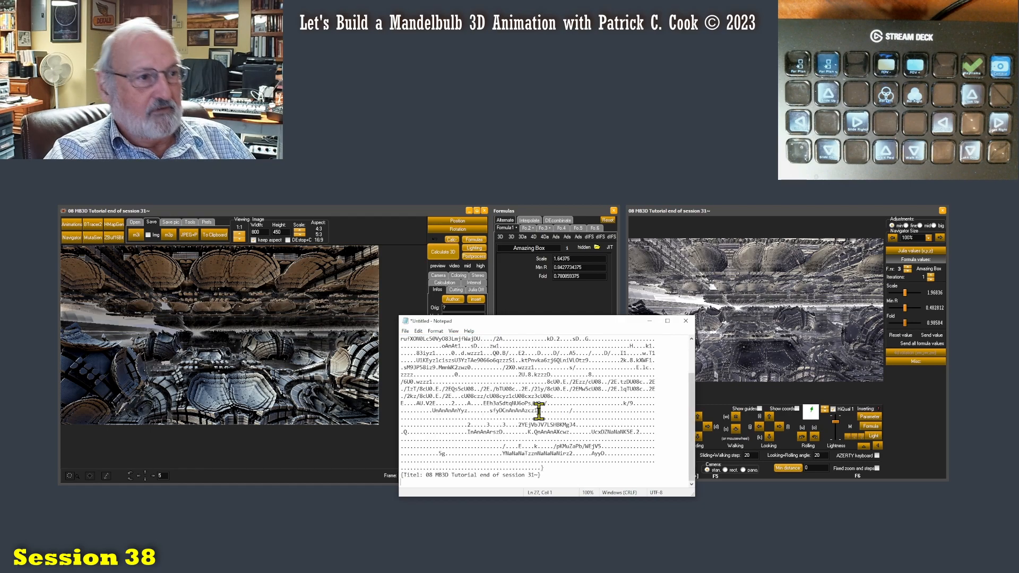
left_click_drag(570, 325, 567, 552)
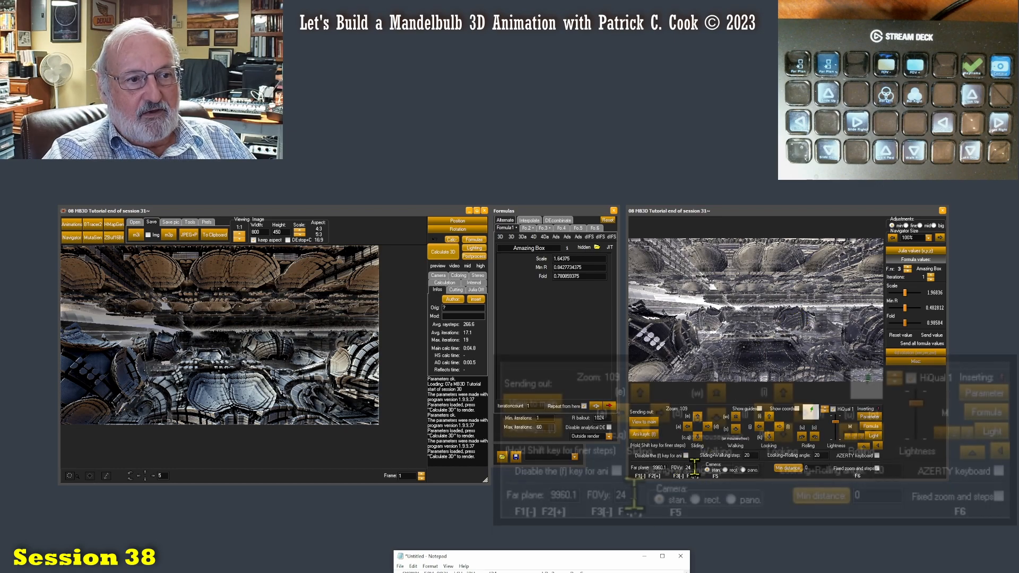
Set the Navigator's vertical field of view (FOVy) to 50, send the view to main and calculate it in 3D.
left_click_drag(693, 468, 683, 469)
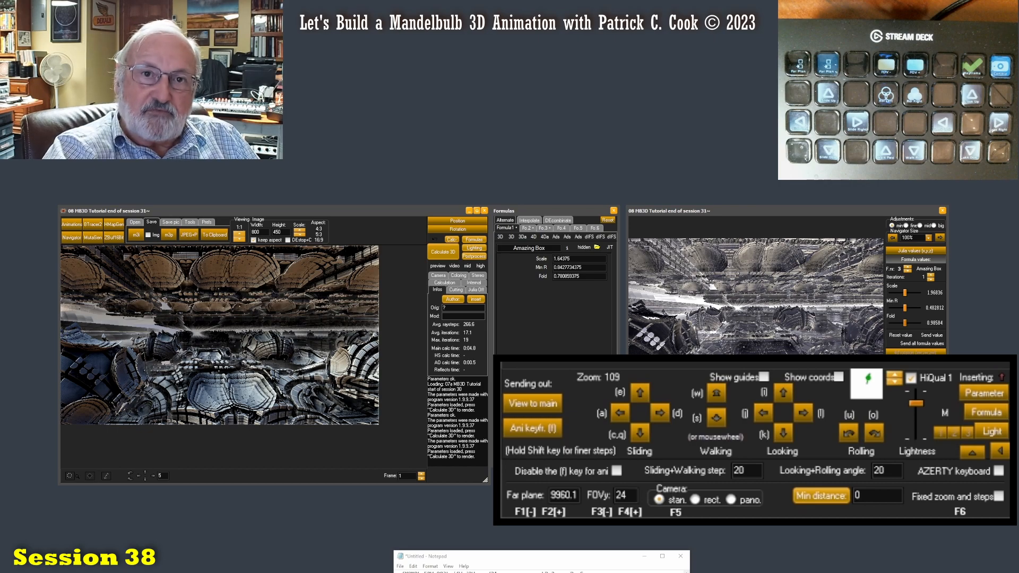
double_click(631, 495)
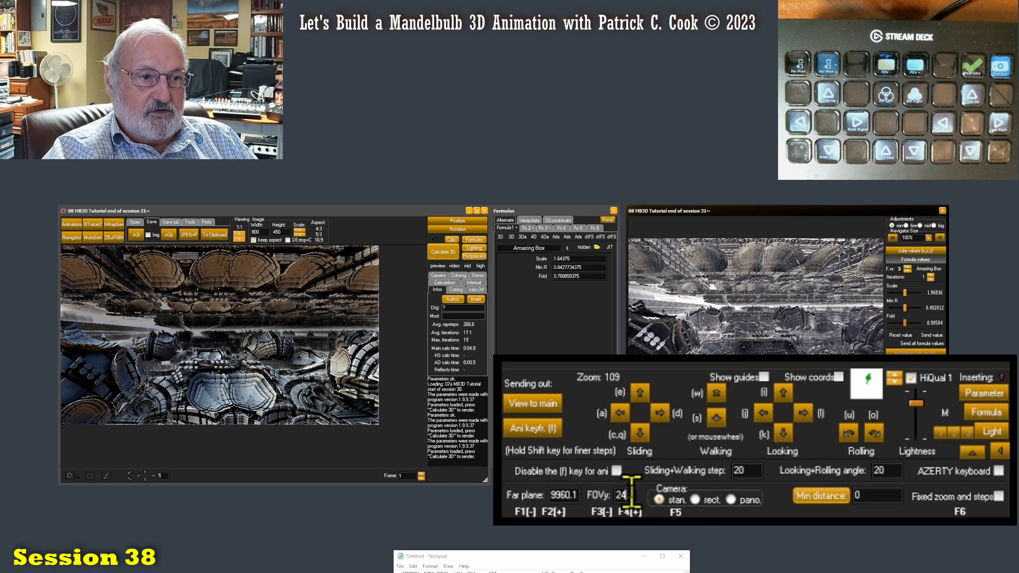
type("50")
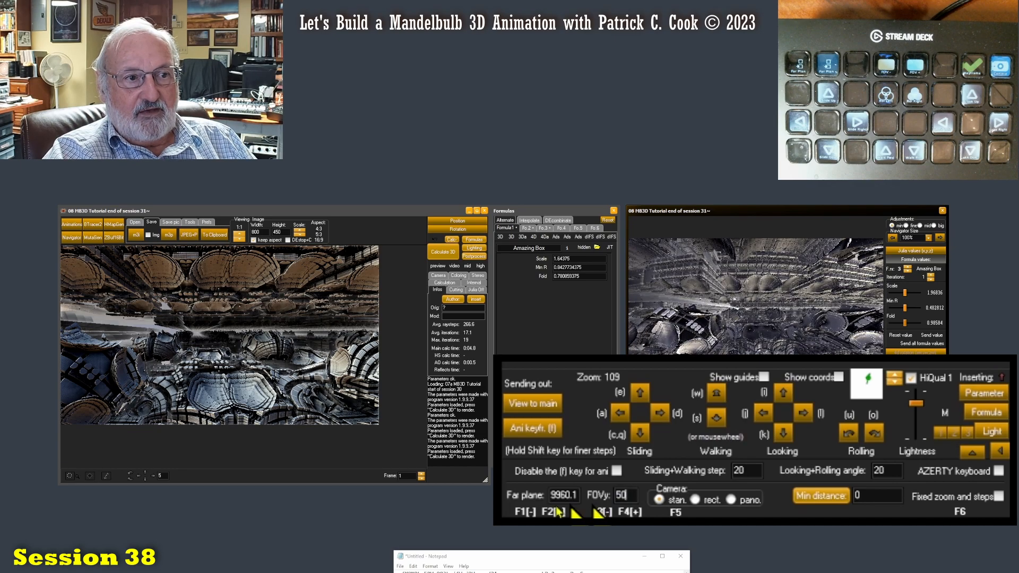
left_click(532, 403)
left_click(443, 251)
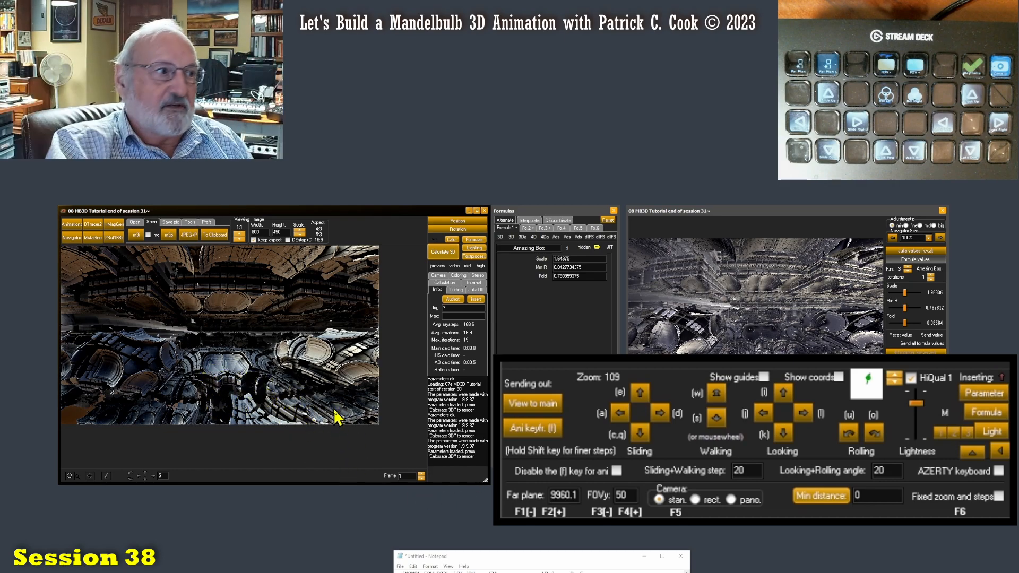
Set the Navigator's vertical field of view (FOVy) to 24, send the view to main and calculate it in 3D.
double_click(621, 494)
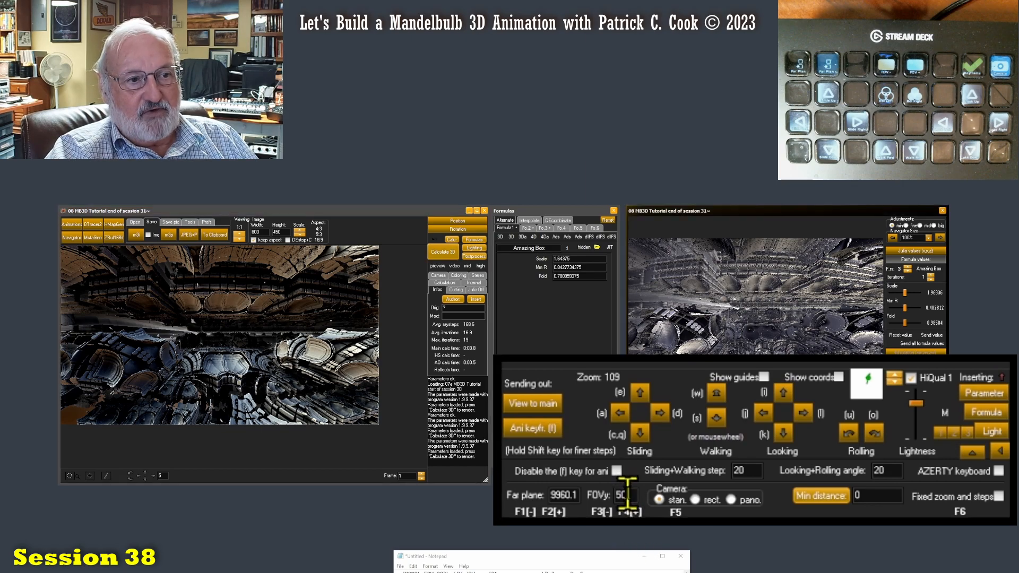
type("24")
left_click(532, 404)
left_click(443, 251)
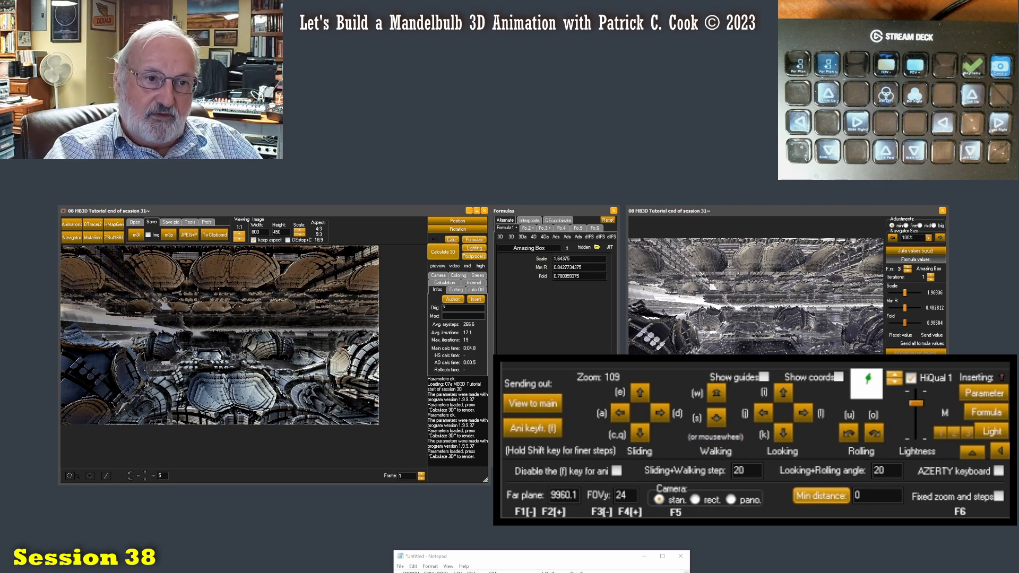
Switch the Navigator camera to the rect. type, send the view to main and render it in 3D.
left_click(696, 500)
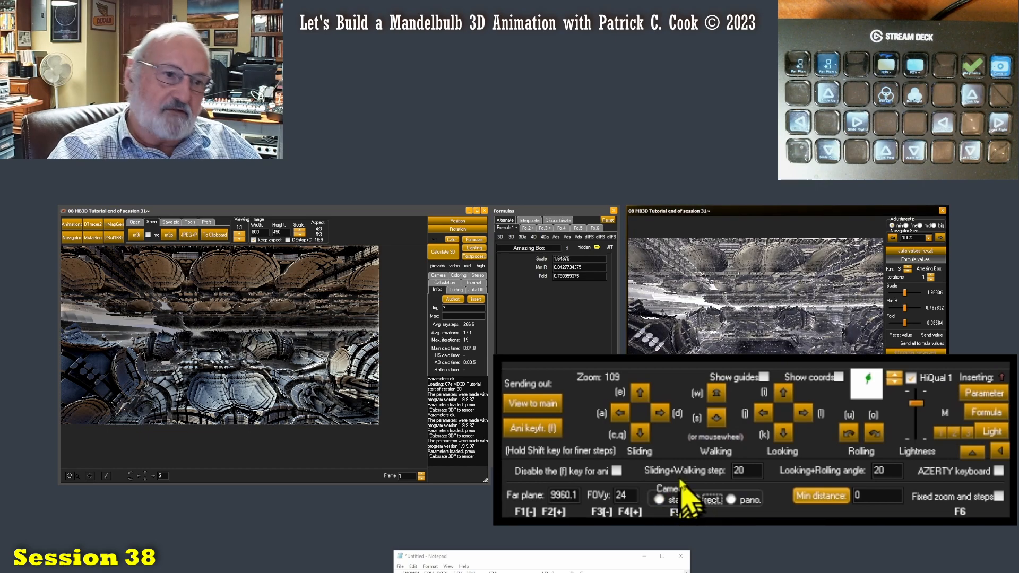
left_click(537, 404)
left_click(444, 254)
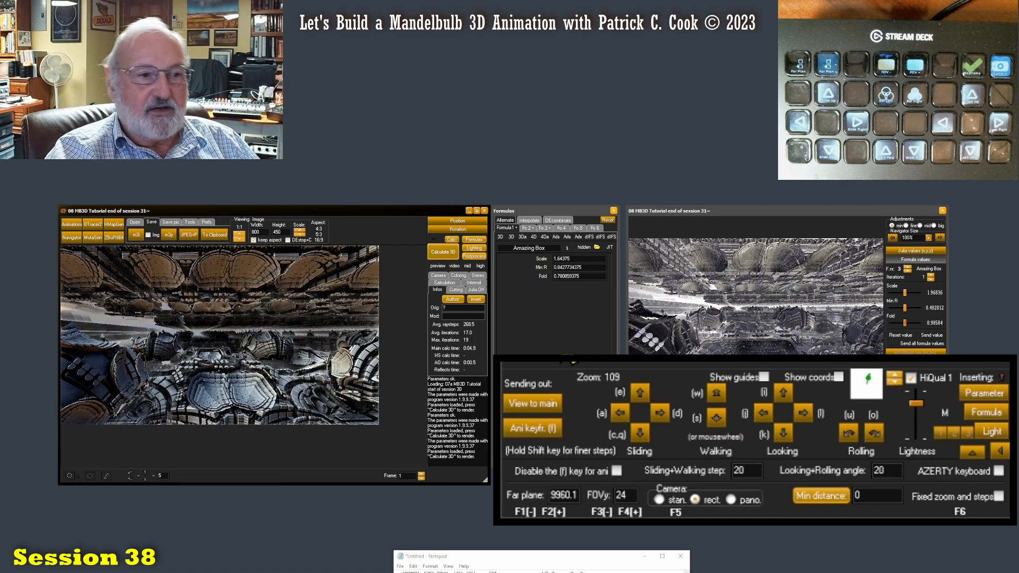
Return the camera to the stan. type, set FOVy to 12, and render the view in the main window.
left_click(659, 499)
double_click(620, 495)
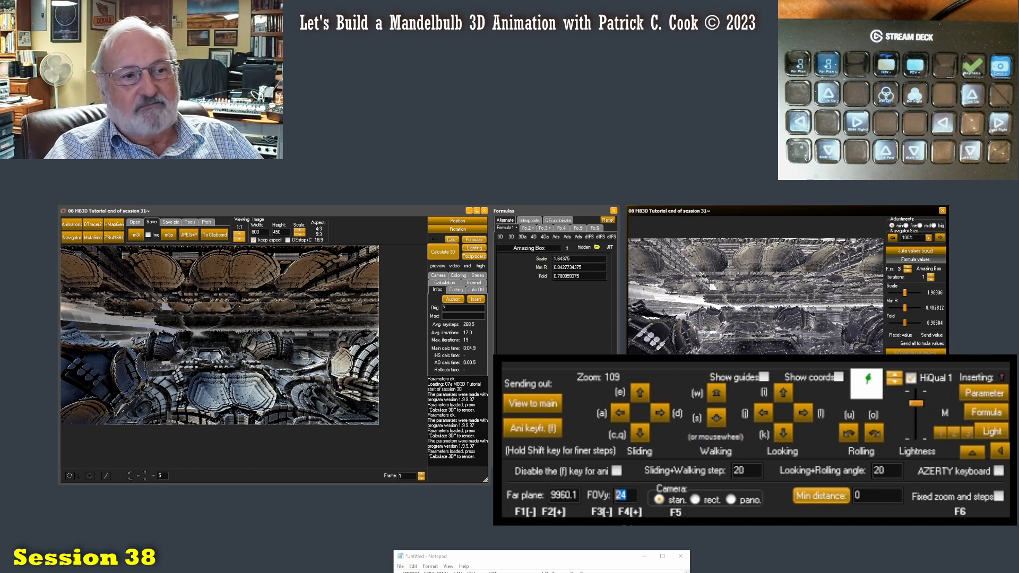
left_click_drag(634, 499, 600, 498)
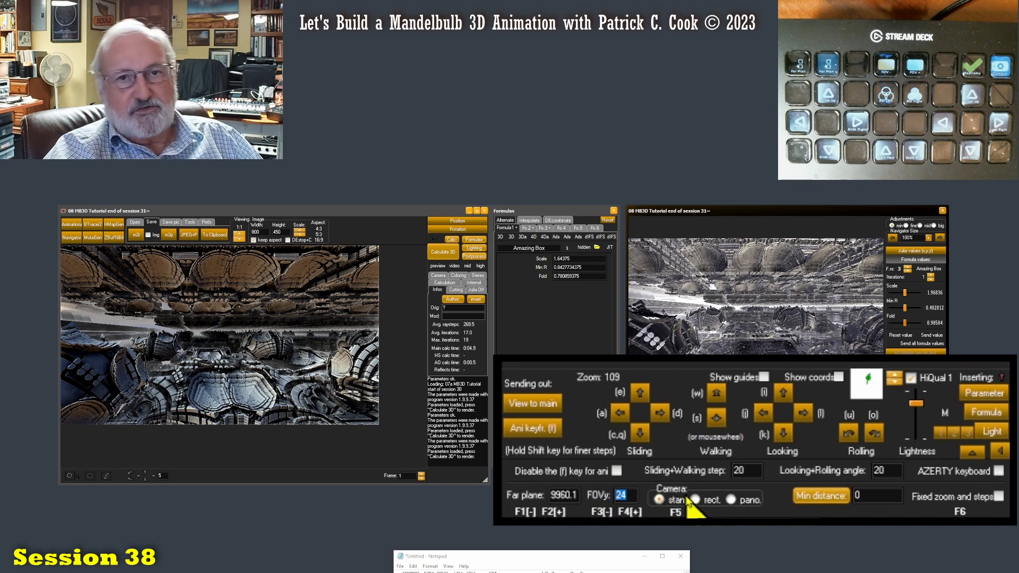
left_click(629, 497)
left_click_drag(627, 497, 596, 502)
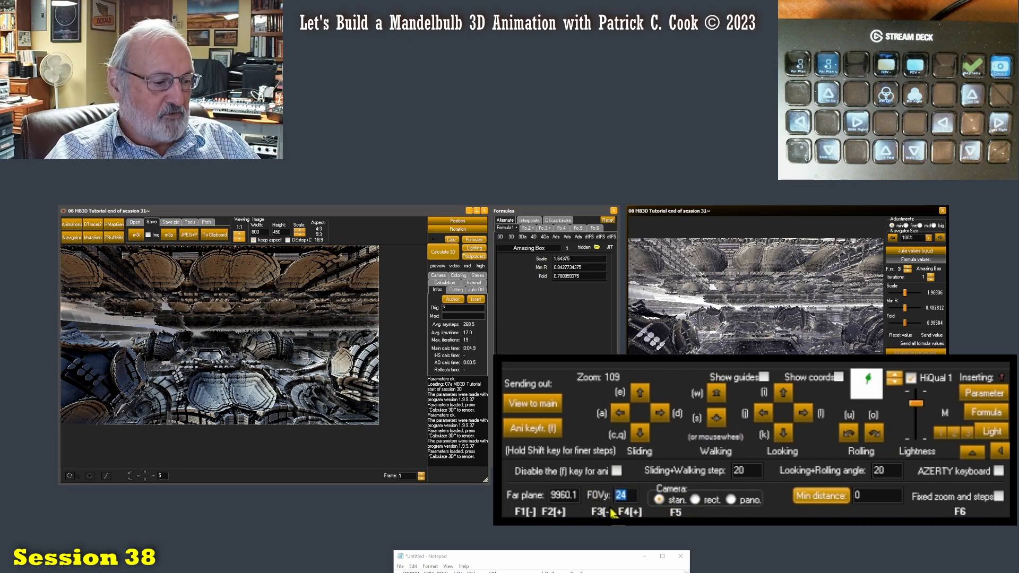
type("12")
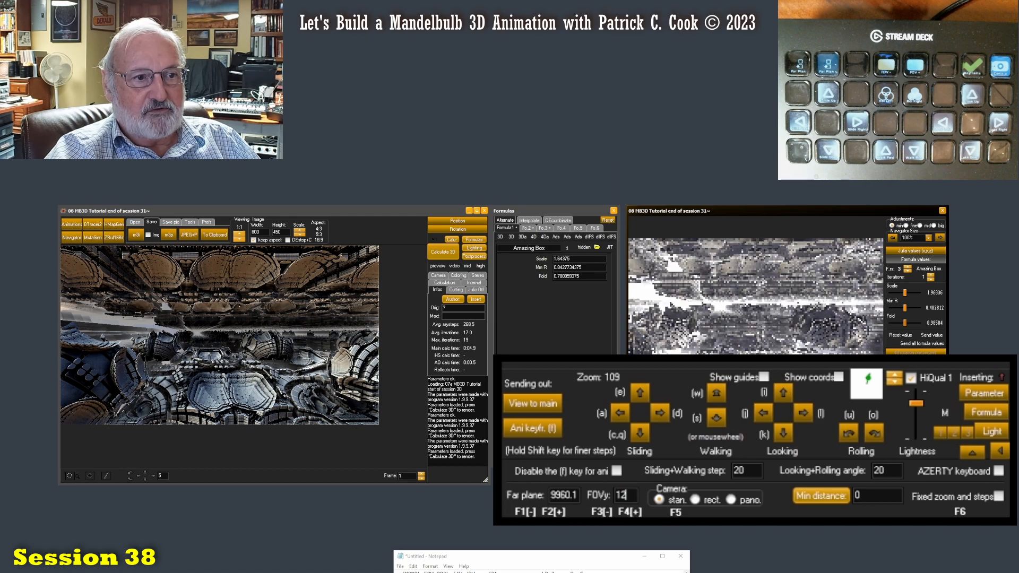
left_click(545, 410)
left_click(441, 251)
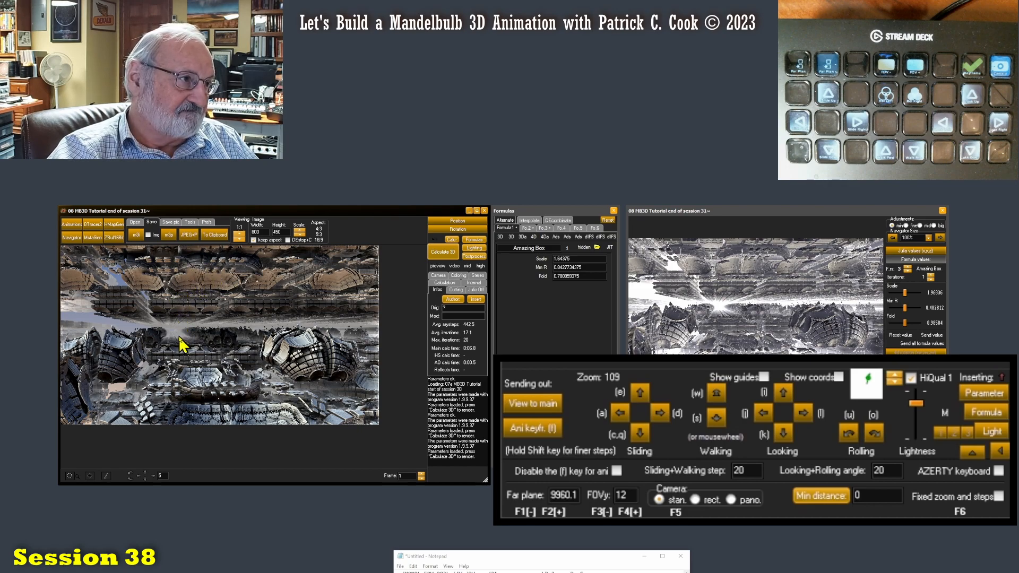
Restore FOVy to 24, send the view to main and start its 3D calculation.
double_click(622, 495)
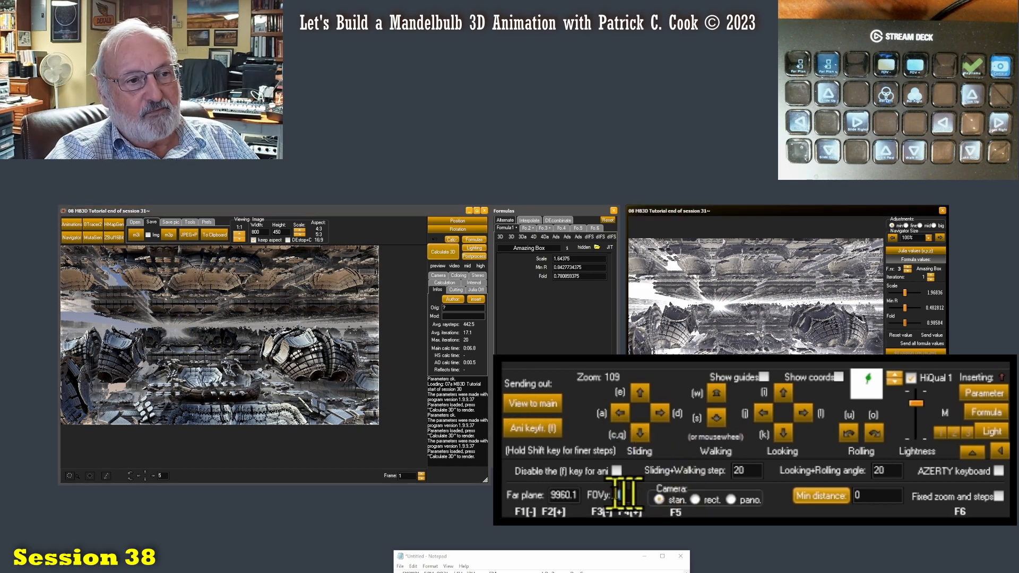
type("24")
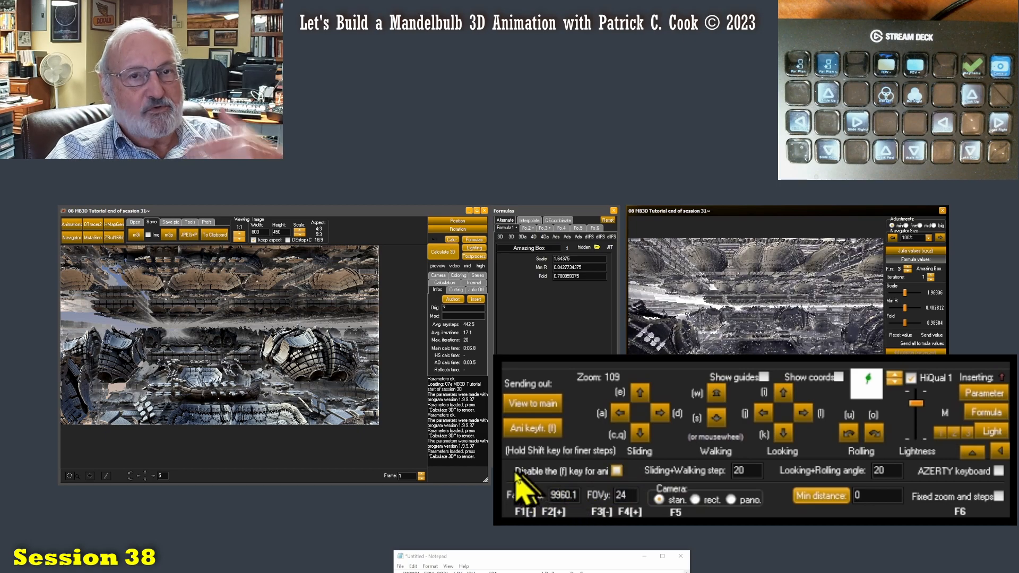
left_click(532, 405)
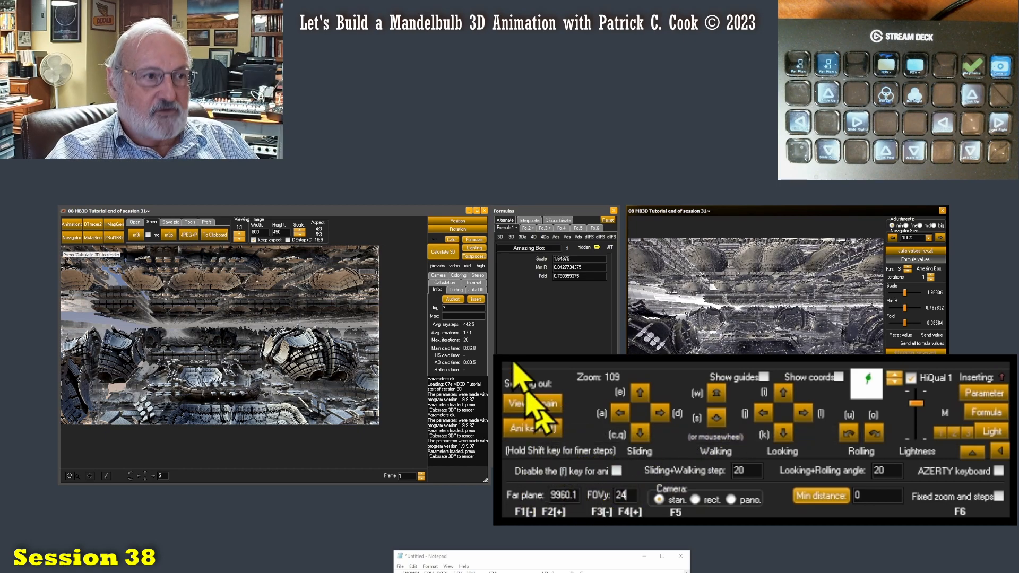
left_click(437, 253)
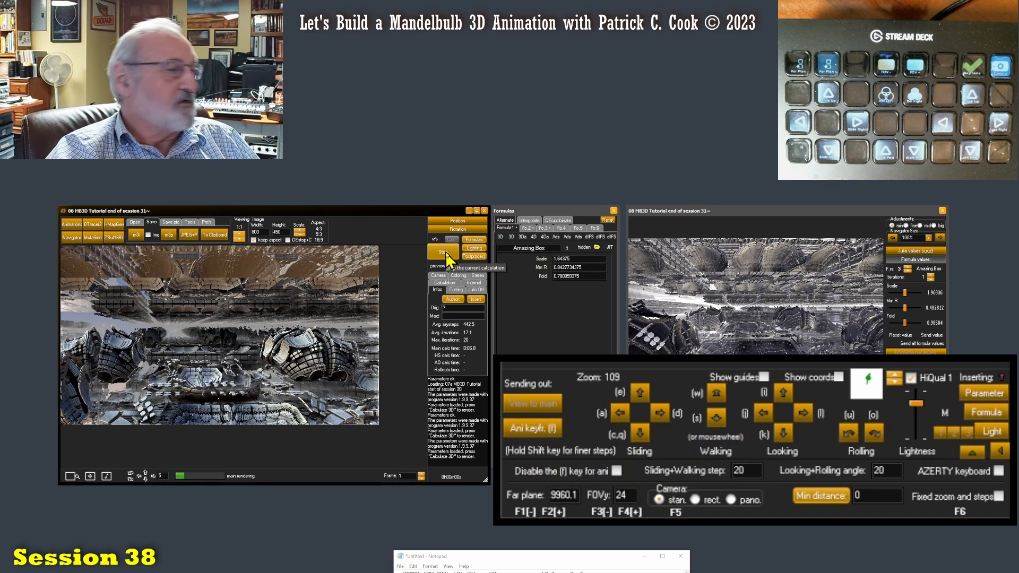